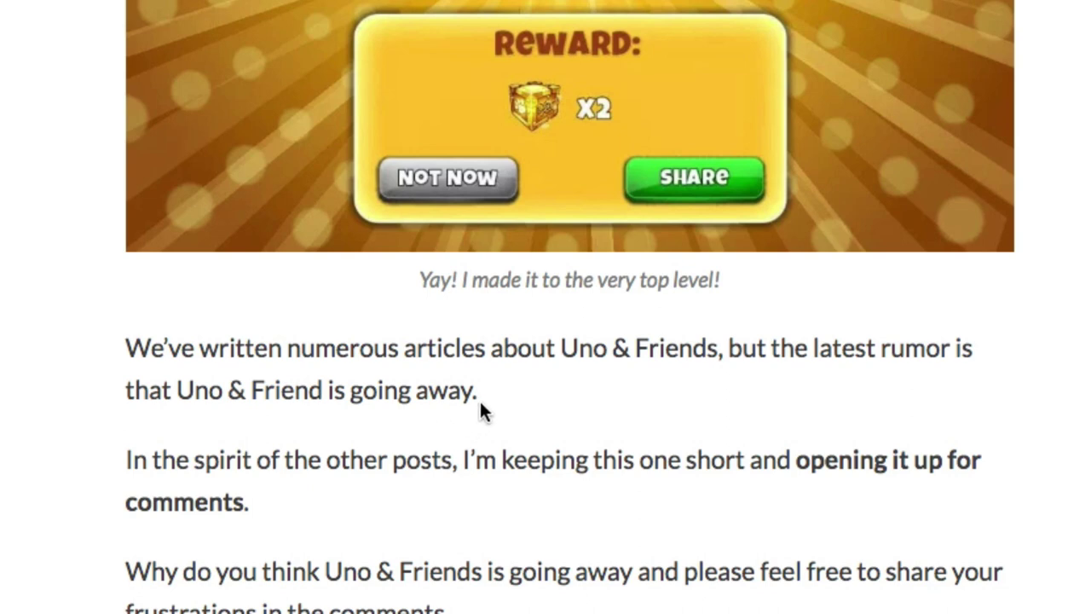
Highlight a post paragraph to preview the share toolbar, then clear the selection.
drag(484, 390, 132, 346)
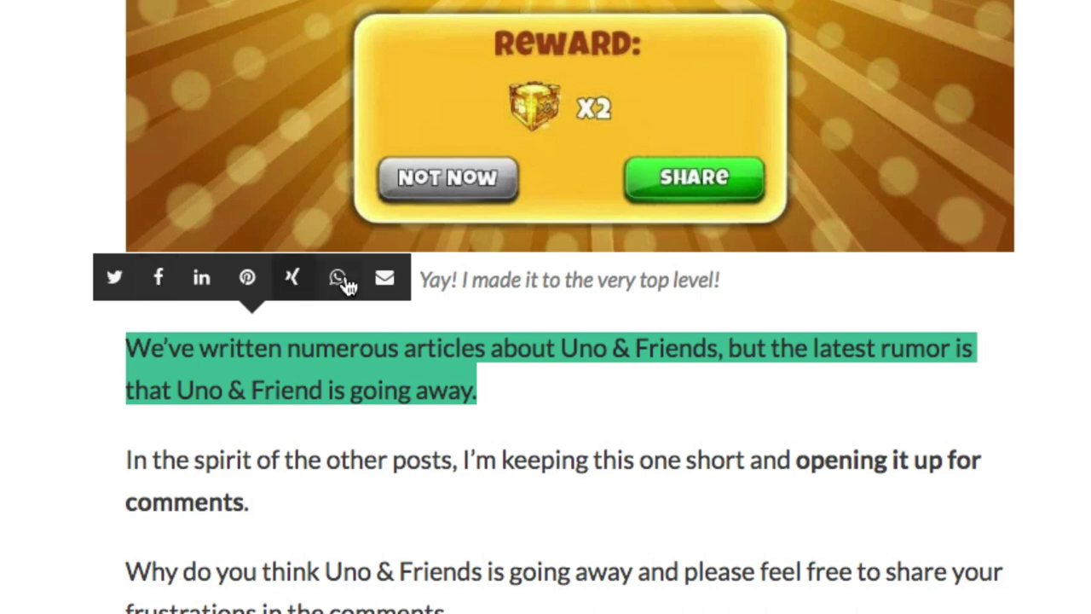
click(297, 365)
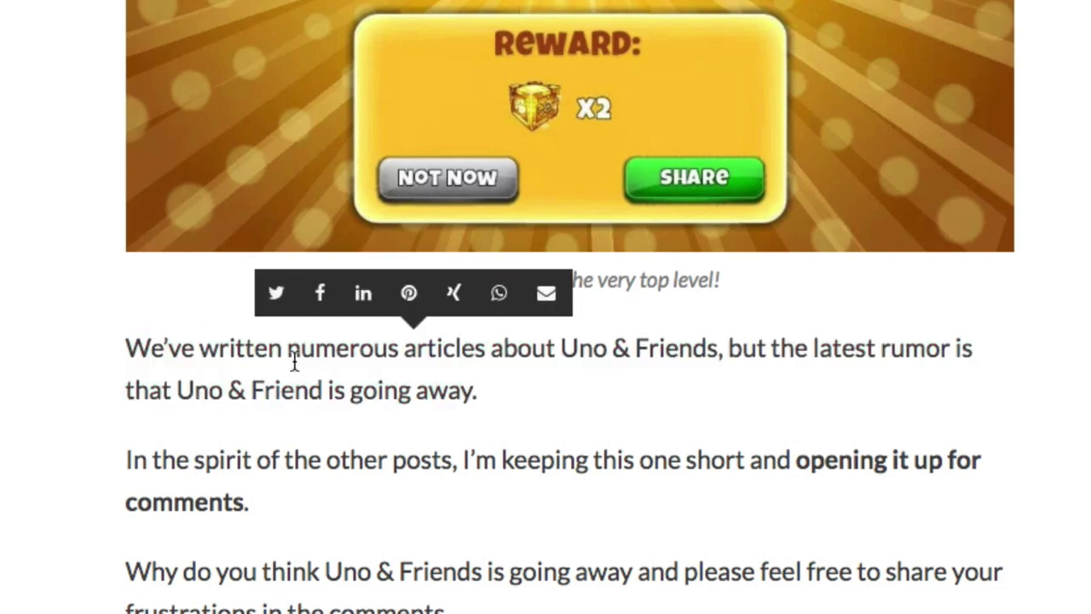
click(471, 398)
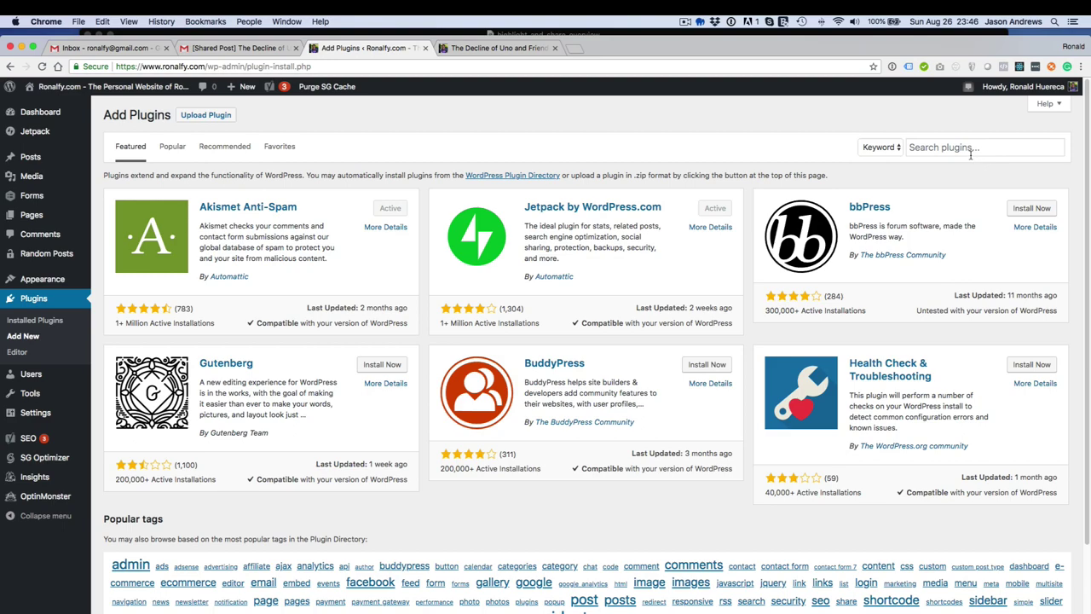
Search plugins for 'highlight and share', then install and activate Highlight and Share.
click(969, 151)
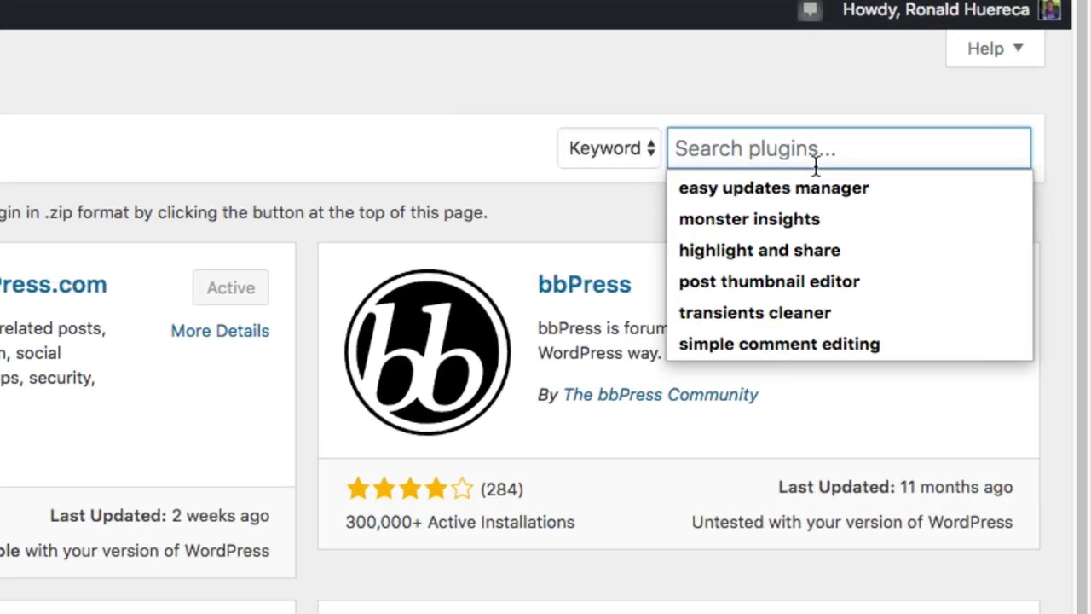
text(highlight and share)
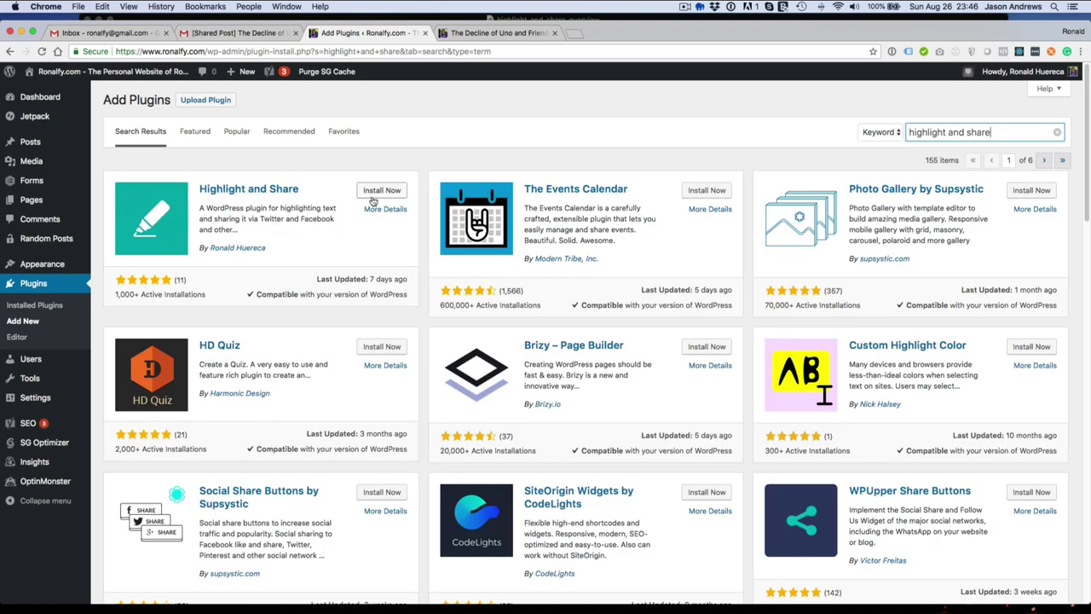
click(371, 194)
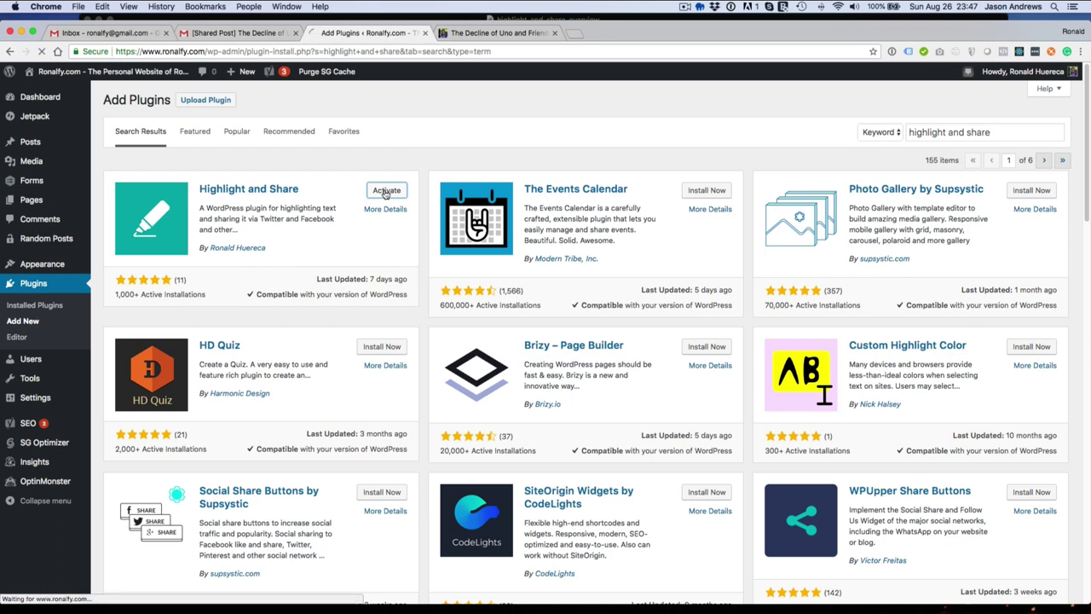
click(384, 190)
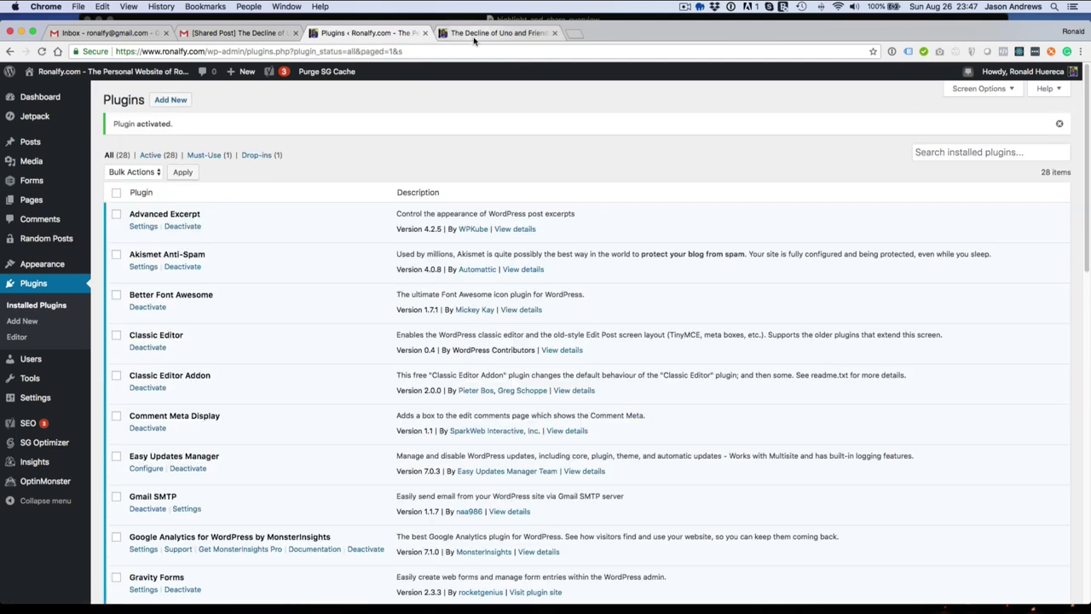
Reload the Decline of Uno and Friends post and share a highlighted paragraph to Twitter.
click(475, 34)
key(super+r)
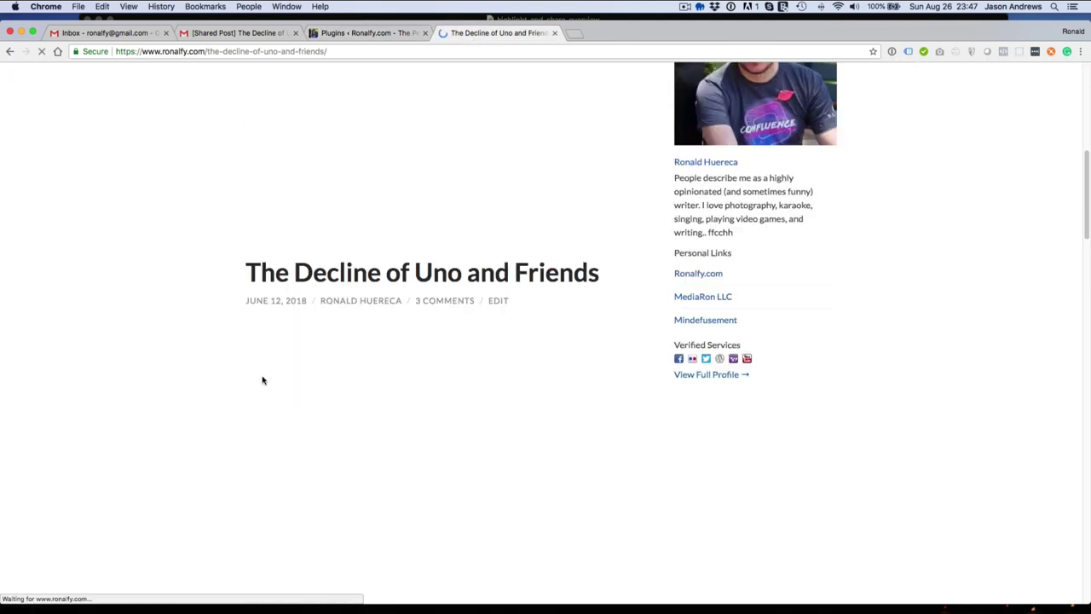
drag(245, 437, 398, 455)
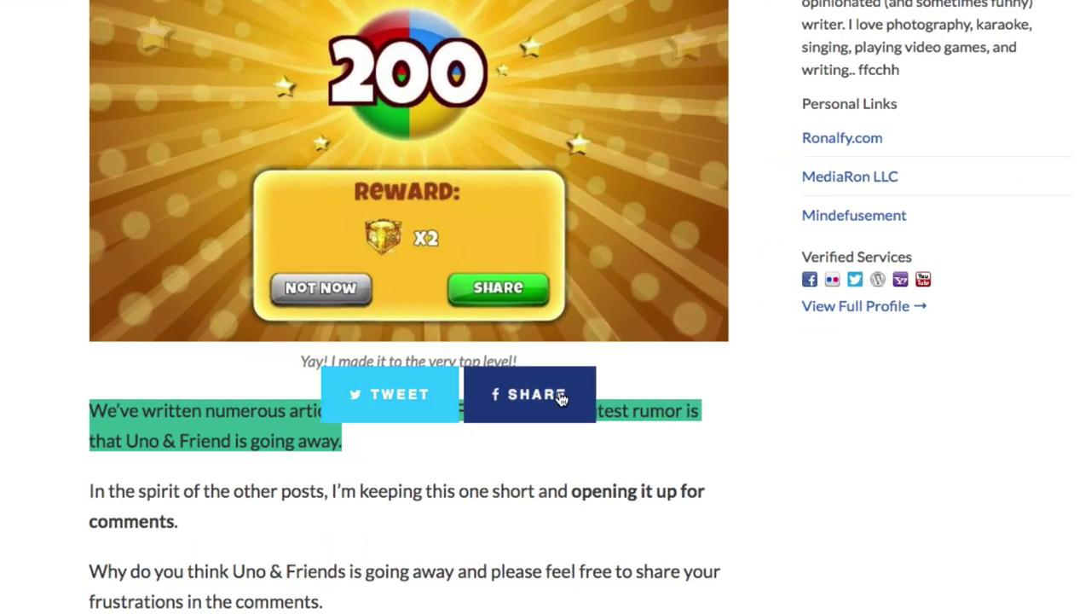
click(409, 396)
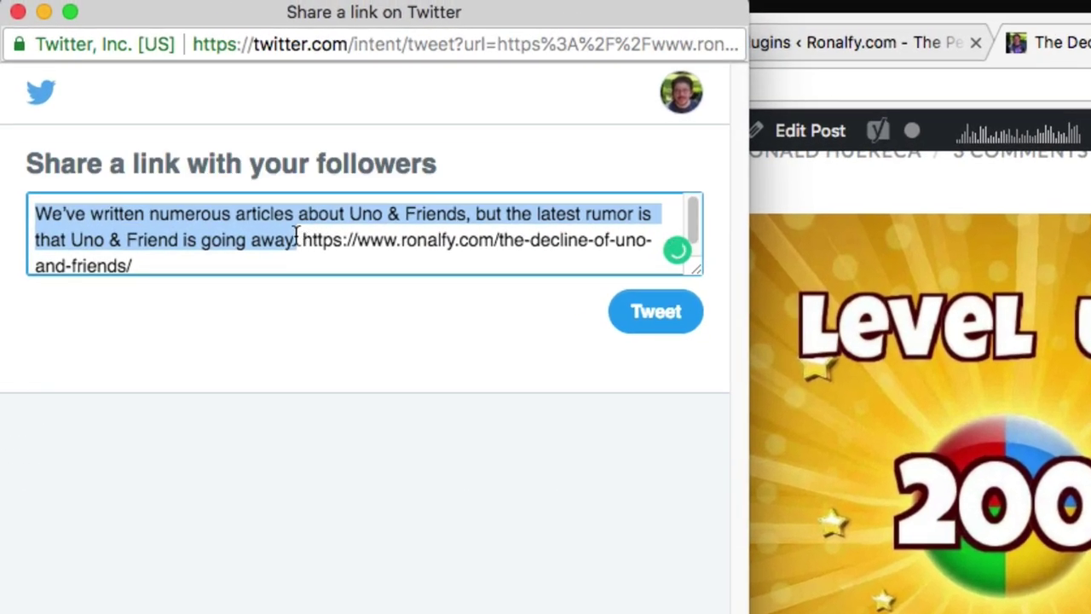
drag(304, 239, 335, 258)
click(345, 261)
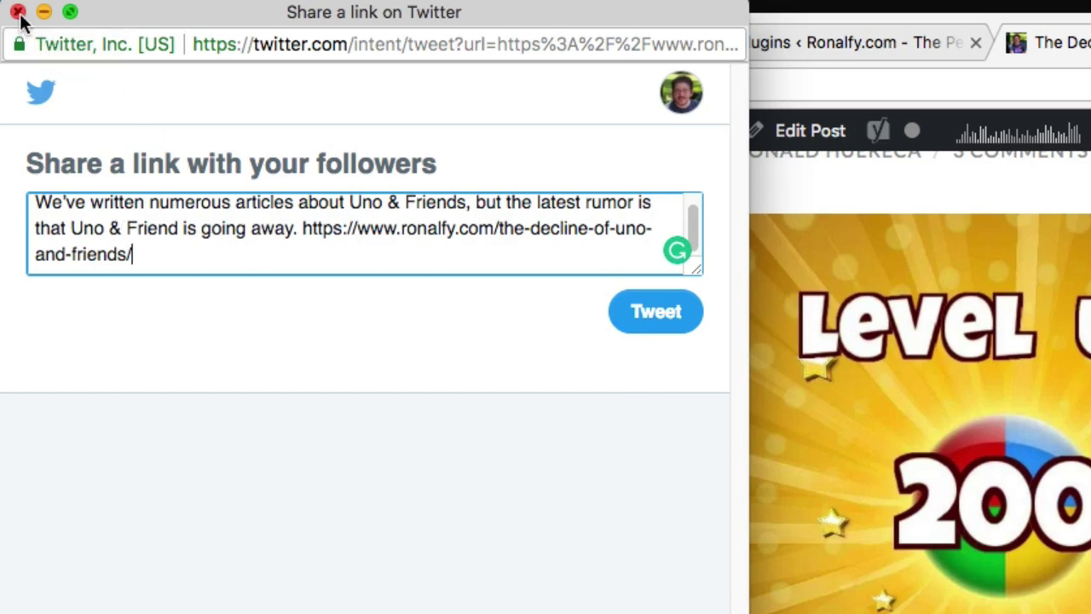
click(19, 12)
Share the same highlighted quote to Facebook and close the preview window.
mouse_move(397, 449)
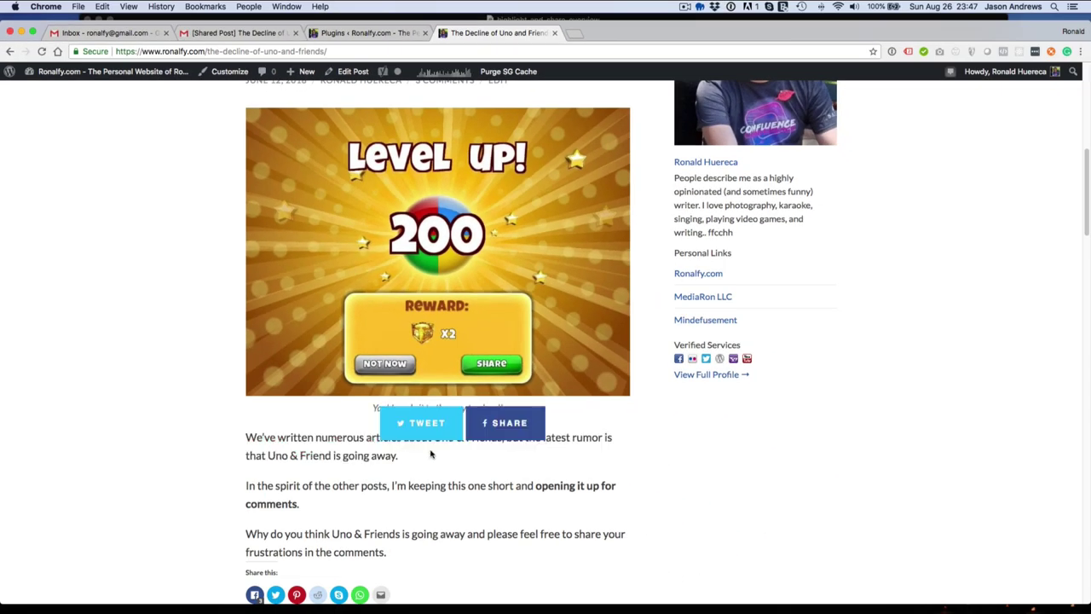
click(495, 429)
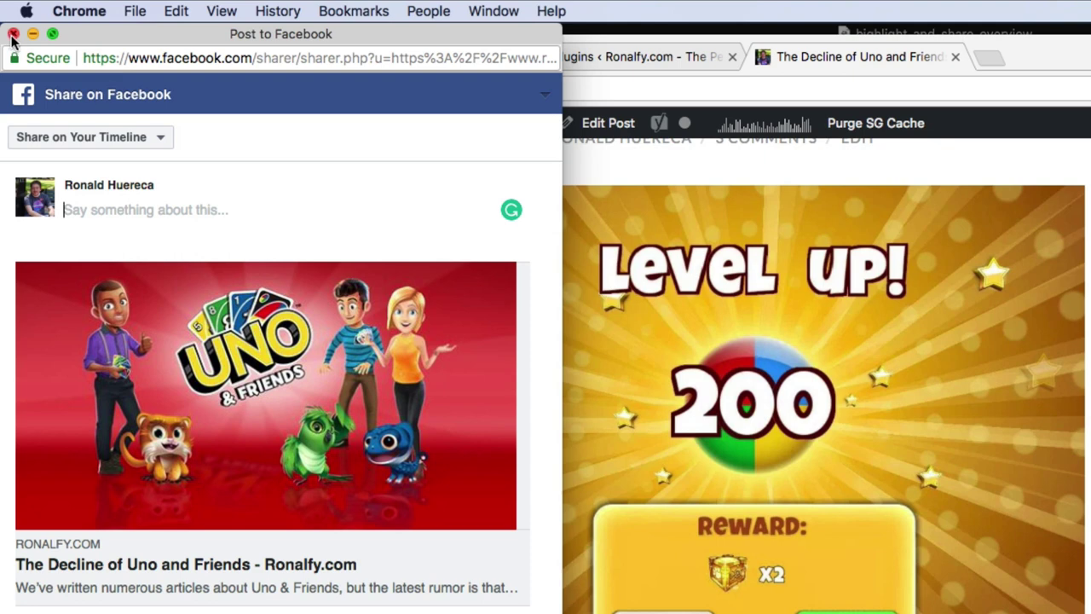
click(12, 34)
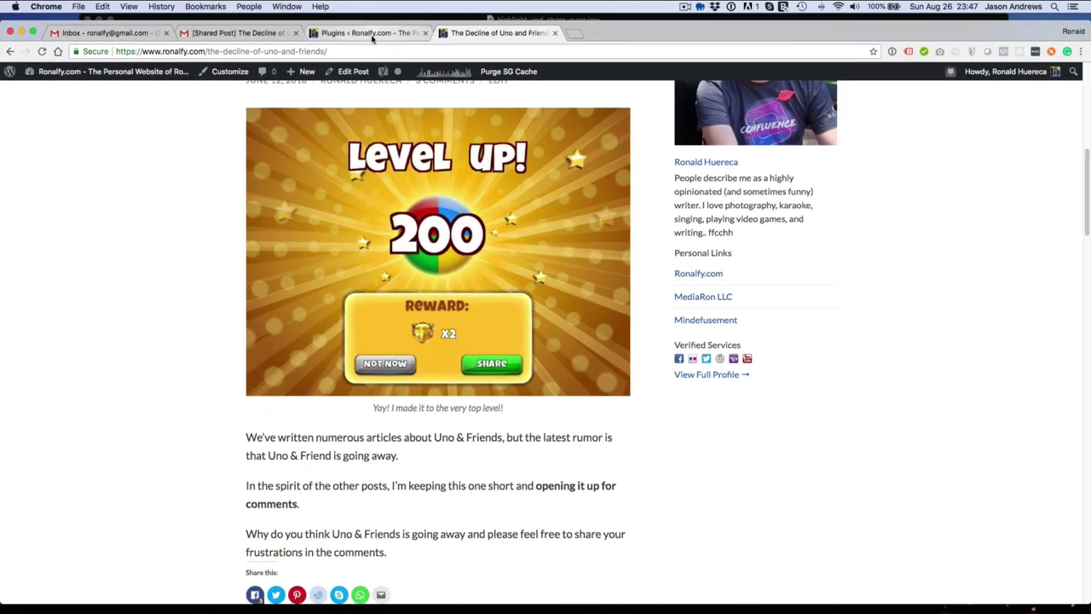
Open the Highlight and Share settings page from the admin.
click(371, 34)
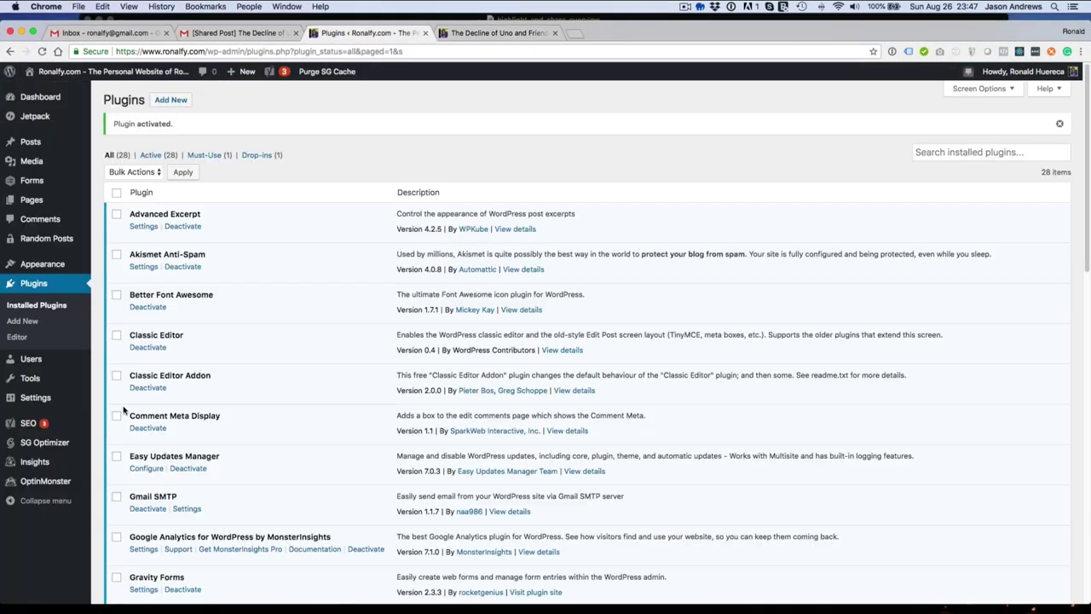
mouse_move(35, 397)
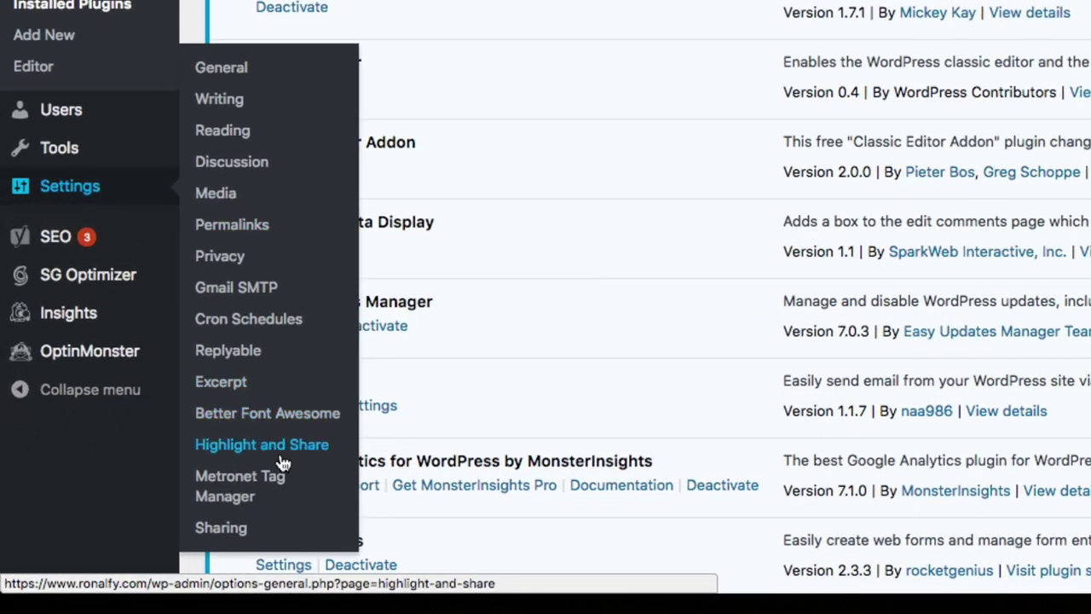
click(281, 450)
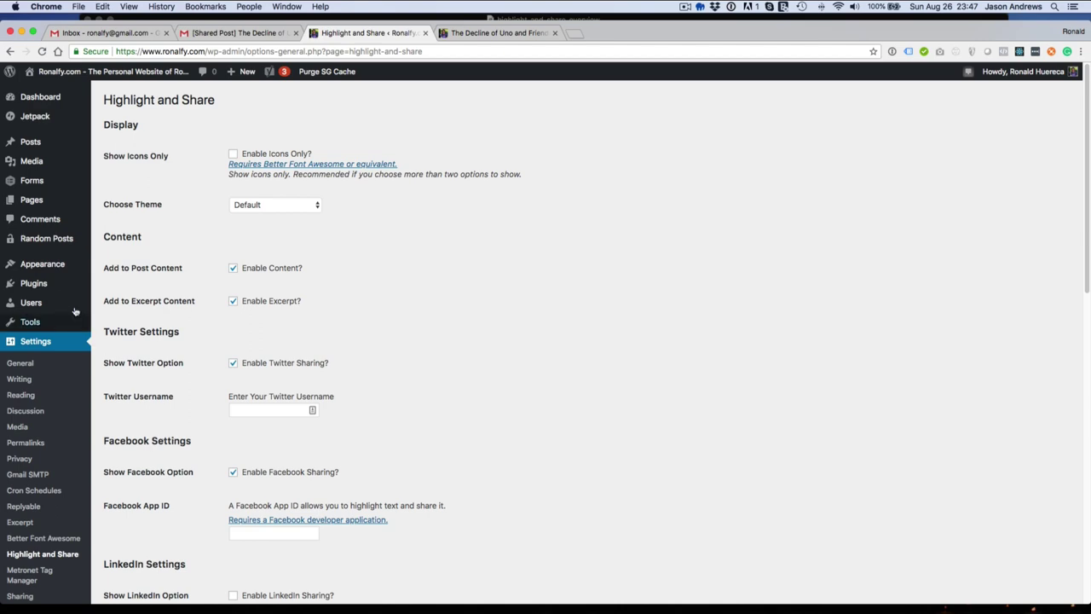
In Installed Plugins, highlight the Better Font Awesome, Jetpack and Yoast SEO names.
click(61, 289)
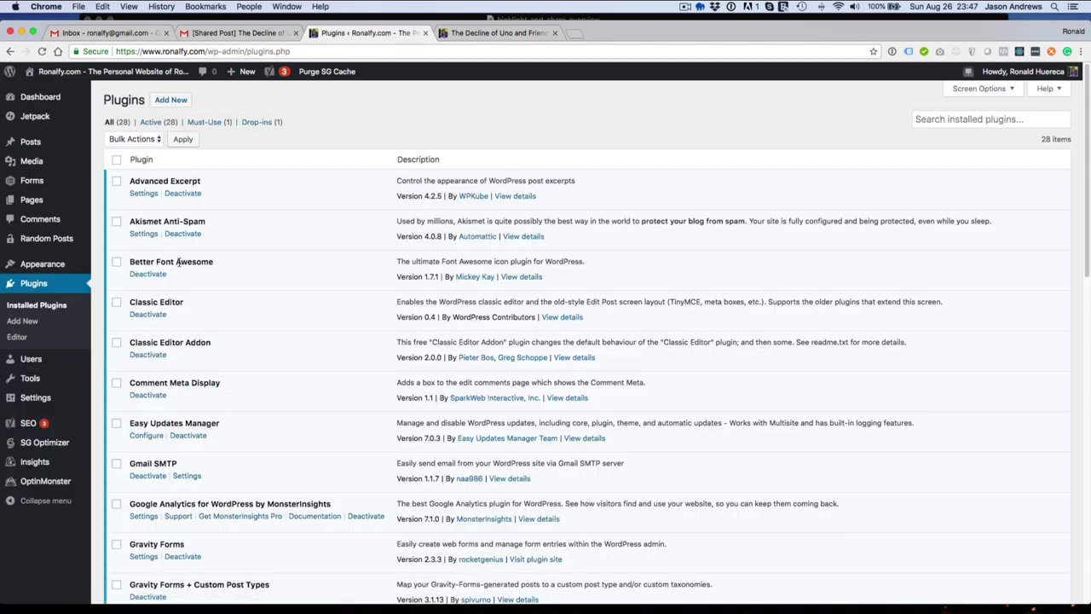
triple_click(178, 262)
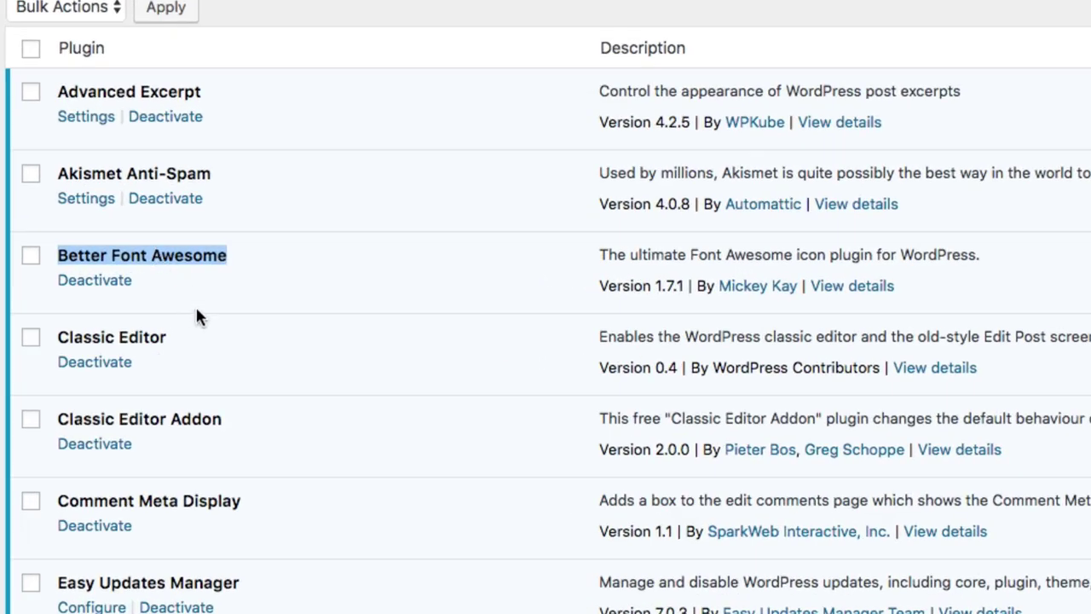
scroll(193, 425, down, 3)
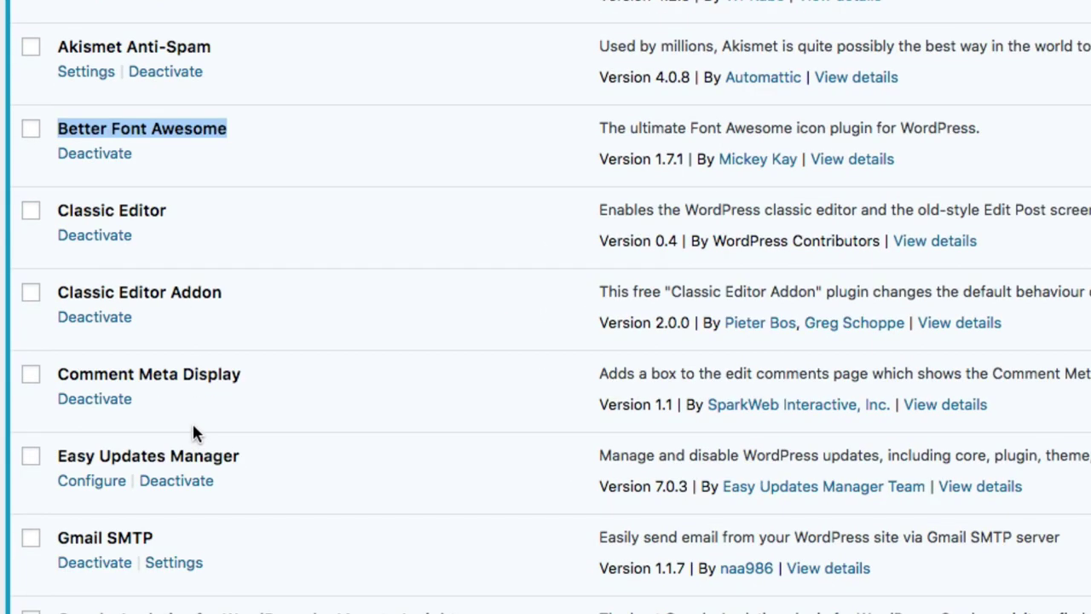
scroll(193, 428, down, 10)
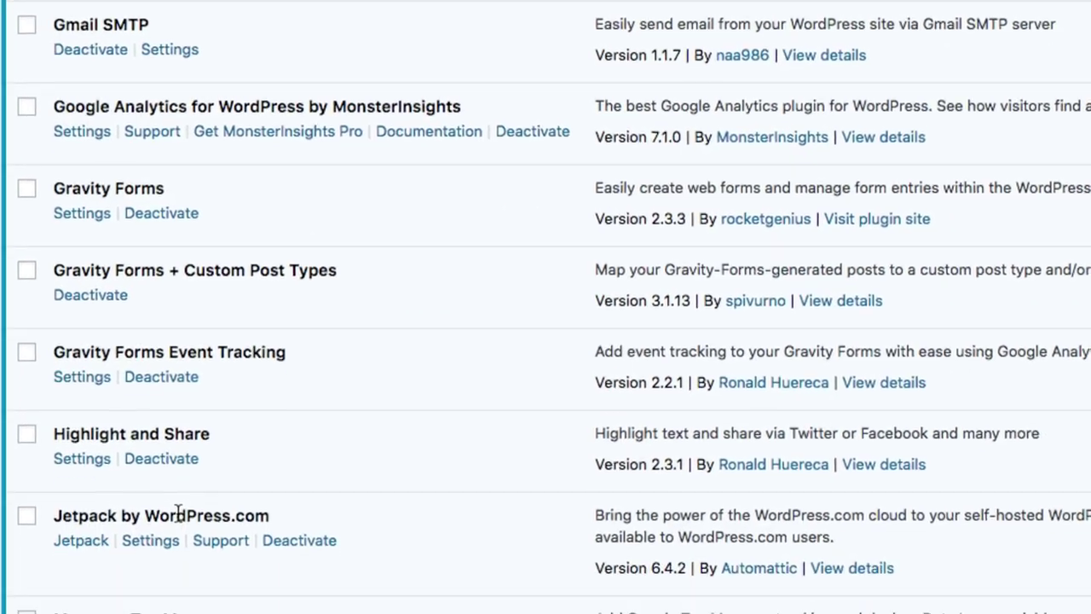
triple_click(177, 501)
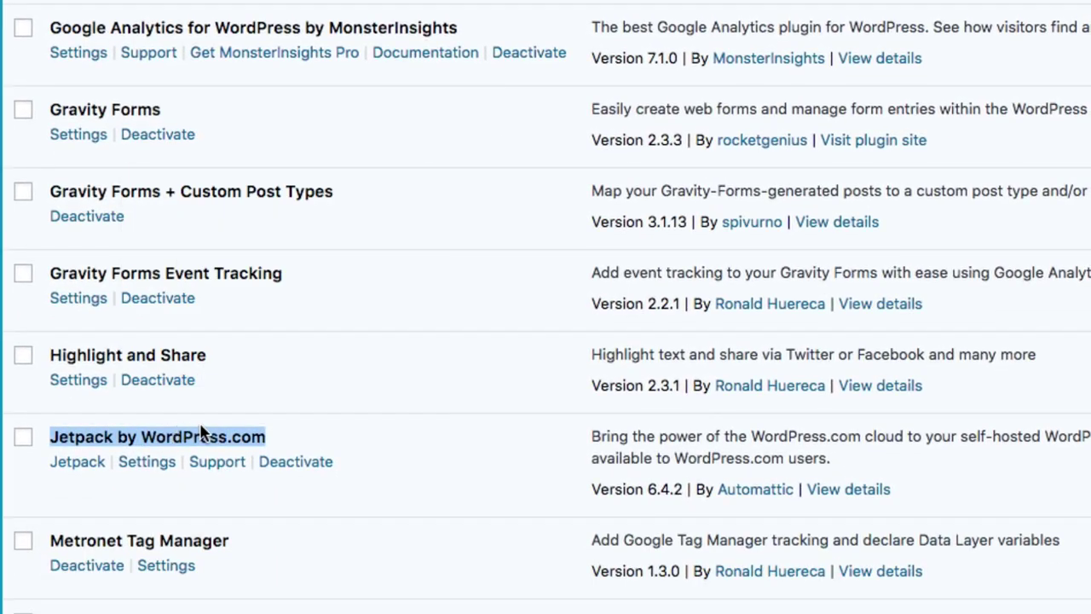
scroll(176, 433, down, 3)
scroll(174, 428, down, 20)
double_click(113, 417)
double_click(83, 418)
triple_click(82, 418)
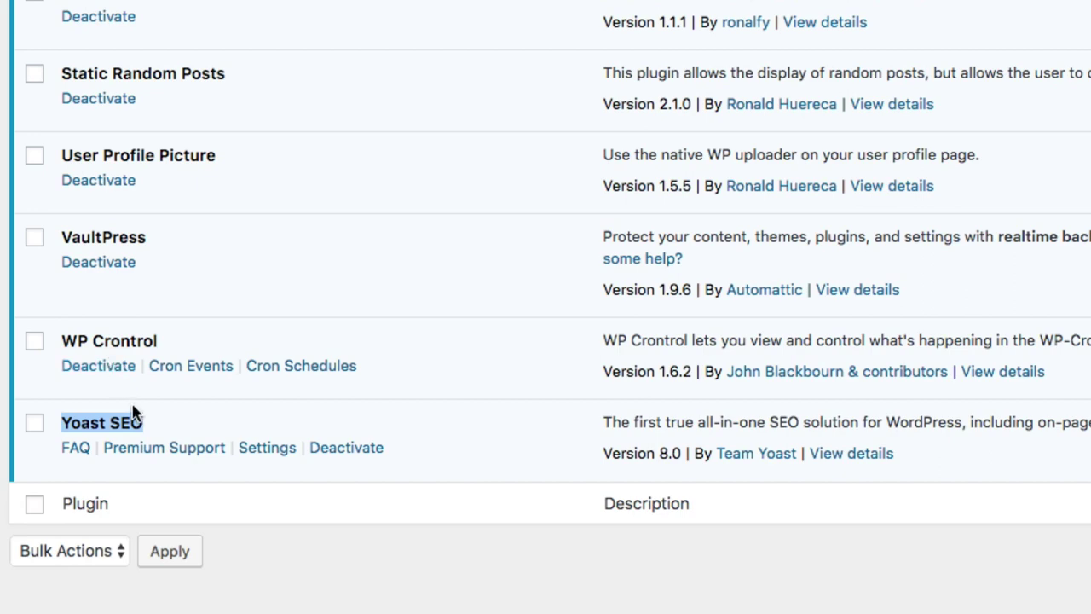
Scroll back up and re-check Better Font Awesome, then clear the highlight.
scroll(144, 421, up, 10)
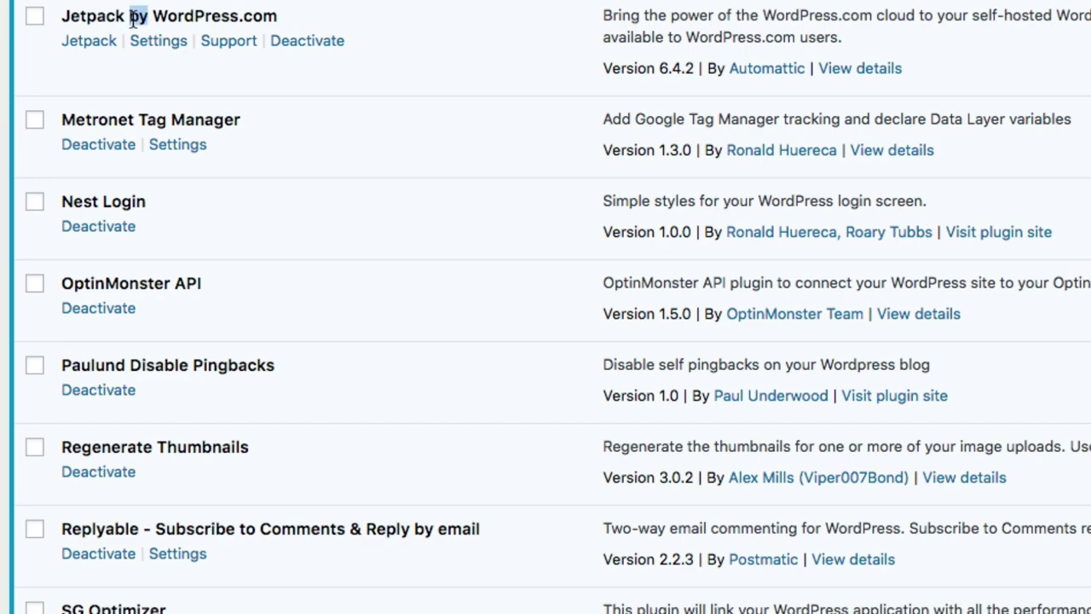
scroll(132, 18, up, 10)
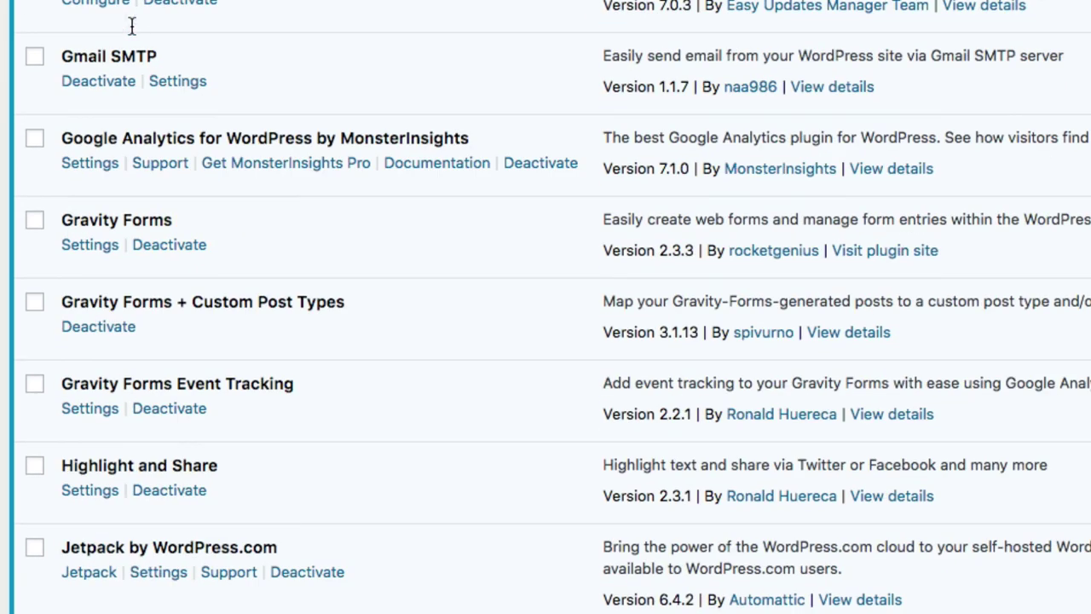
scroll(124, 209, up, 3)
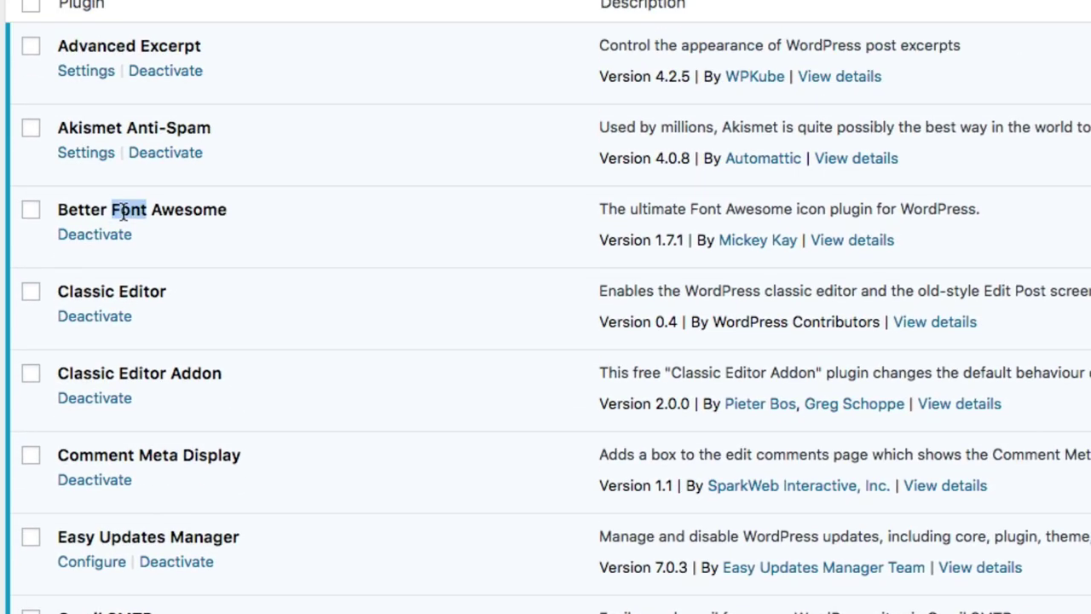
triple_click(126, 209)
click(126, 208)
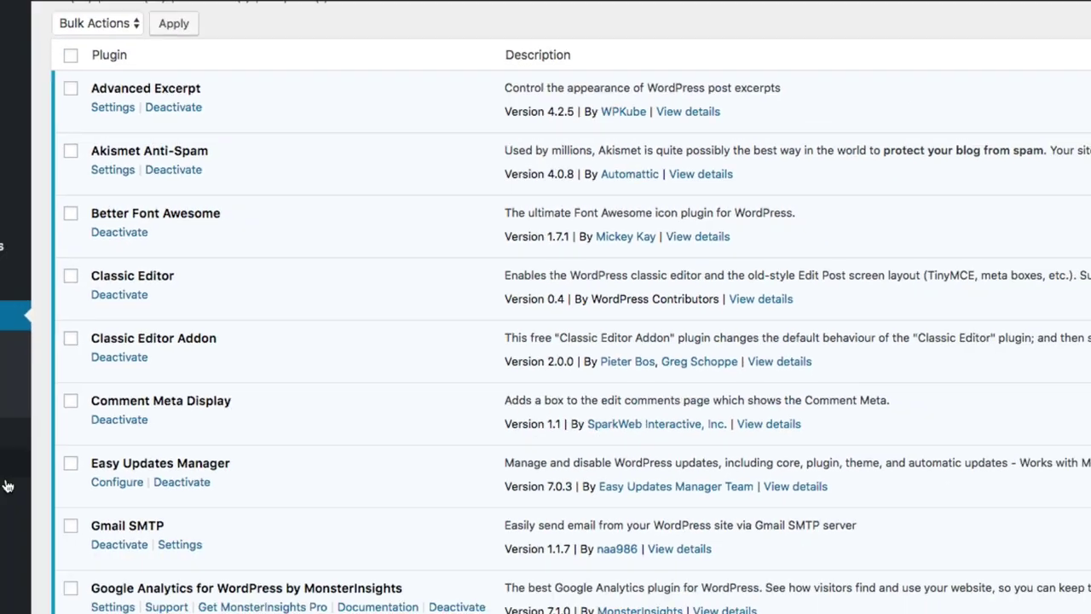
mouse_move(63, 409)
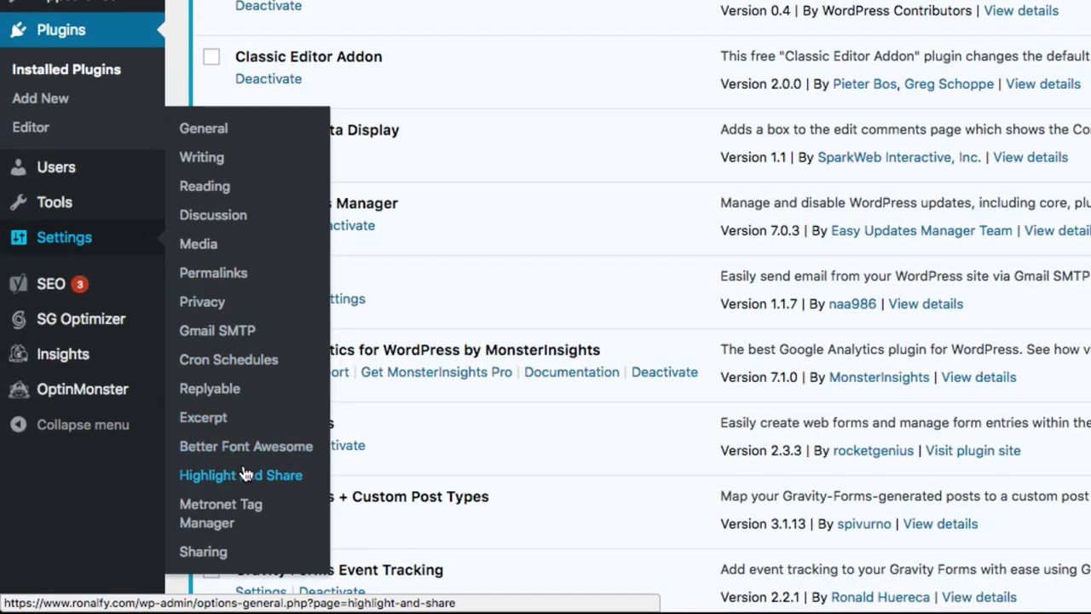
Enter a Twitter username, enable shortlinks, and save the Highlight and Share settings.
click(135, 527)
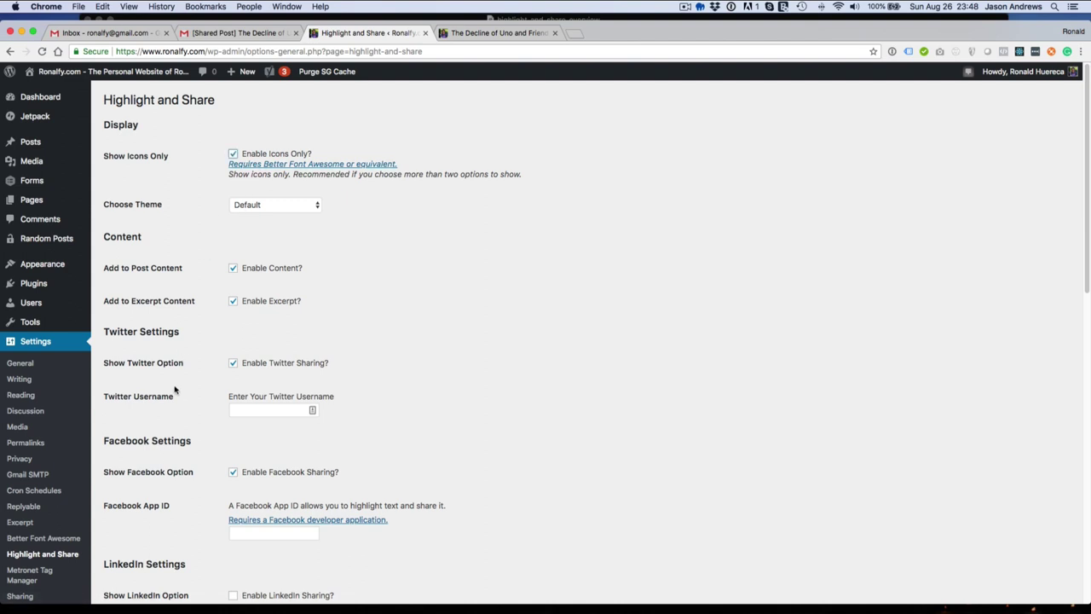
scroll(179, 367, down, 5)
click(250, 336)
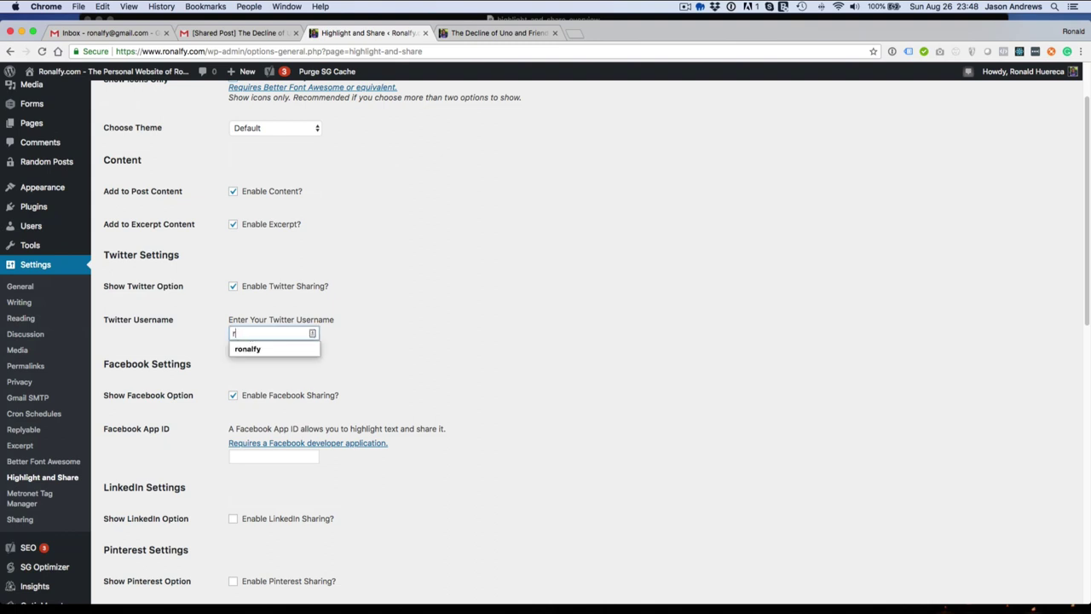
click(190, 421)
scroll(189, 426, down, 5)
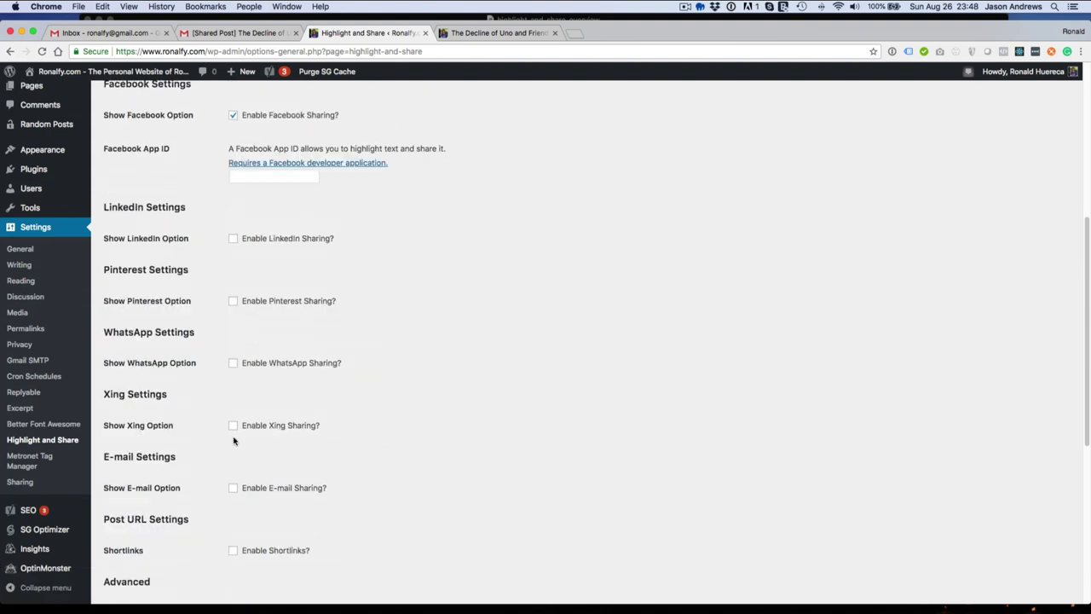
scroll(243, 442, down, 3)
click(253, 448)
scroll(213, 457, down, 5)
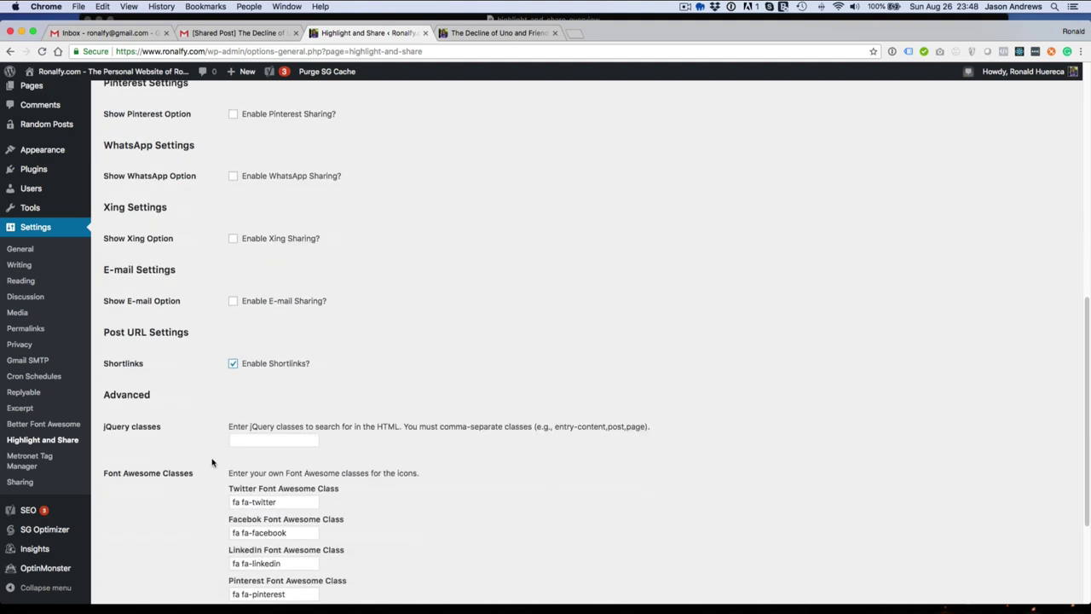
click(152, 545)
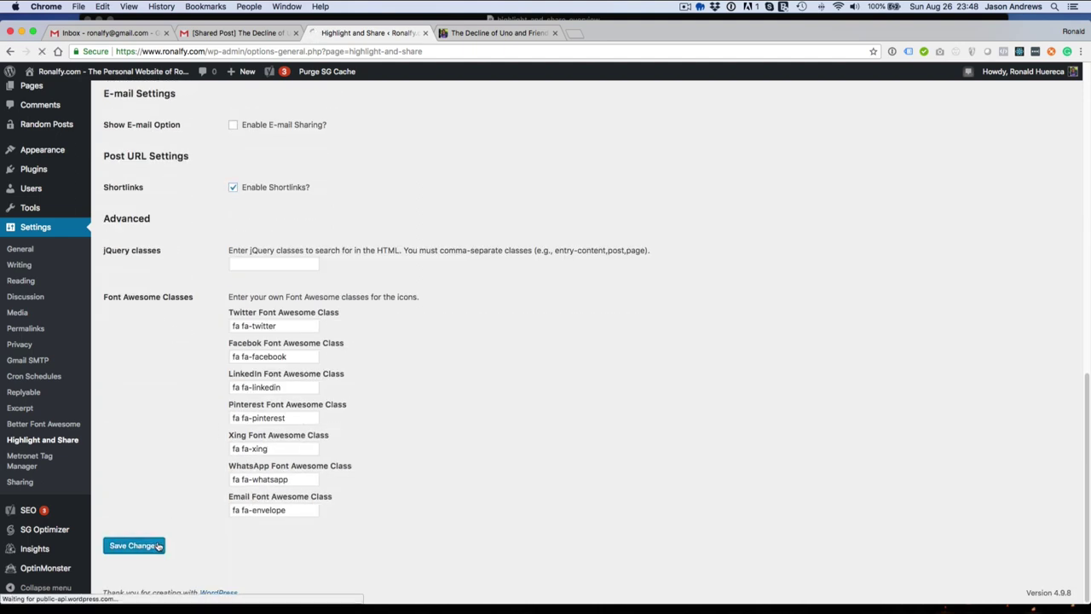
Reload the post and share the first paragraph to Twitter, checking the short link.
click(494, 34)
key(super+r)
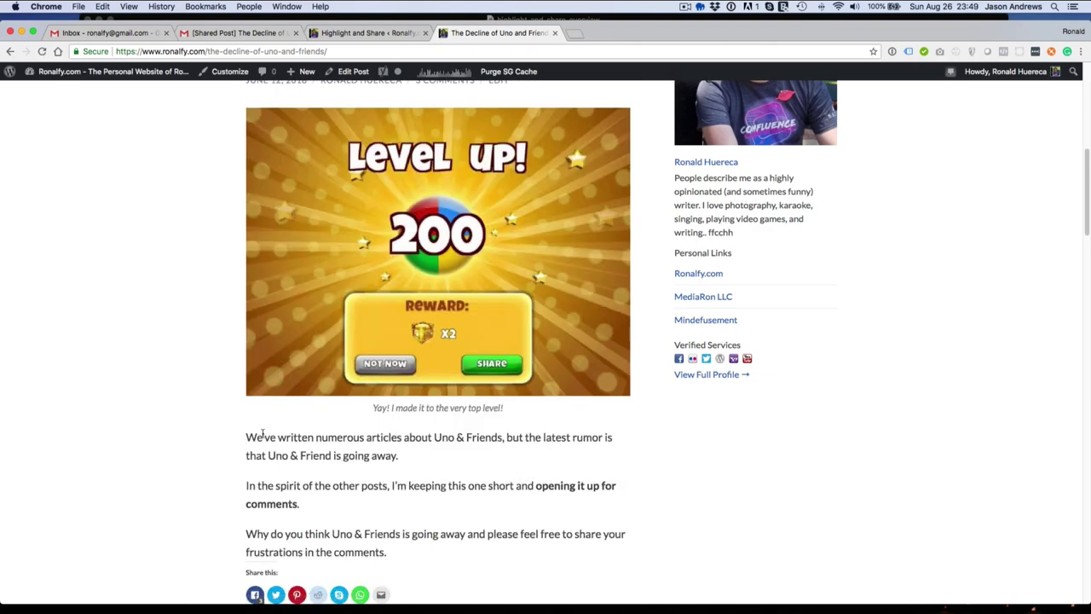
drag(246, 436, 397, 453)
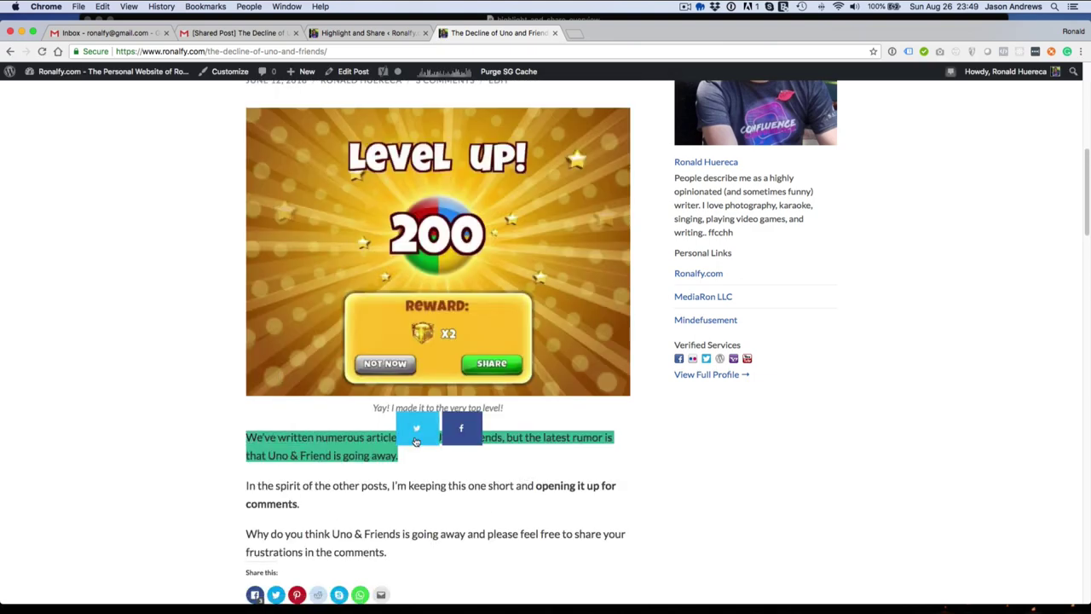
click(416, 440)
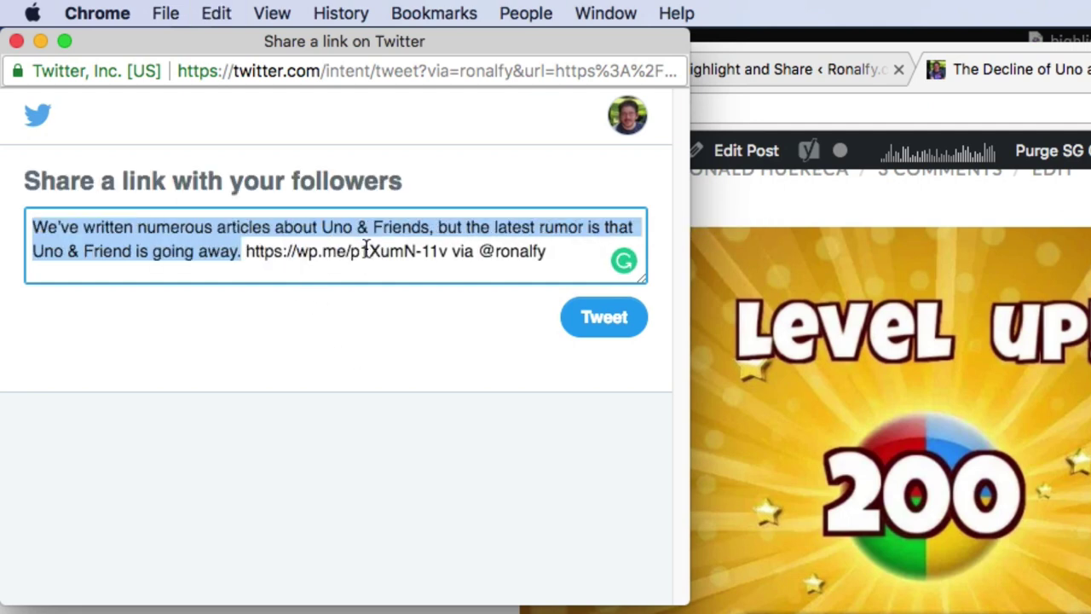
click(247, 249)
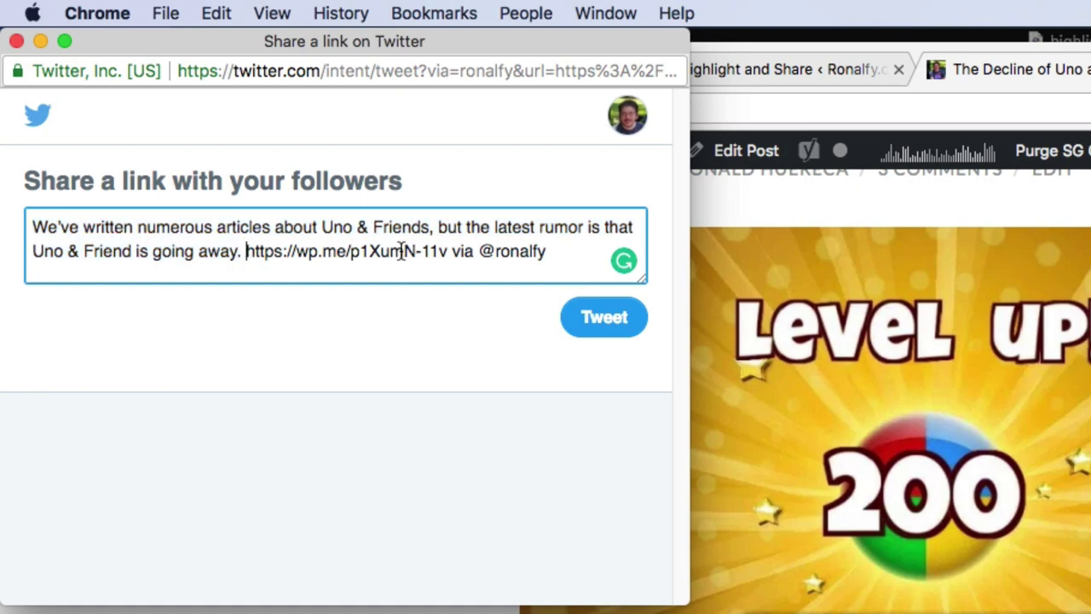
shift+click(443, 251)
click(465, 251)
click(18, 43)
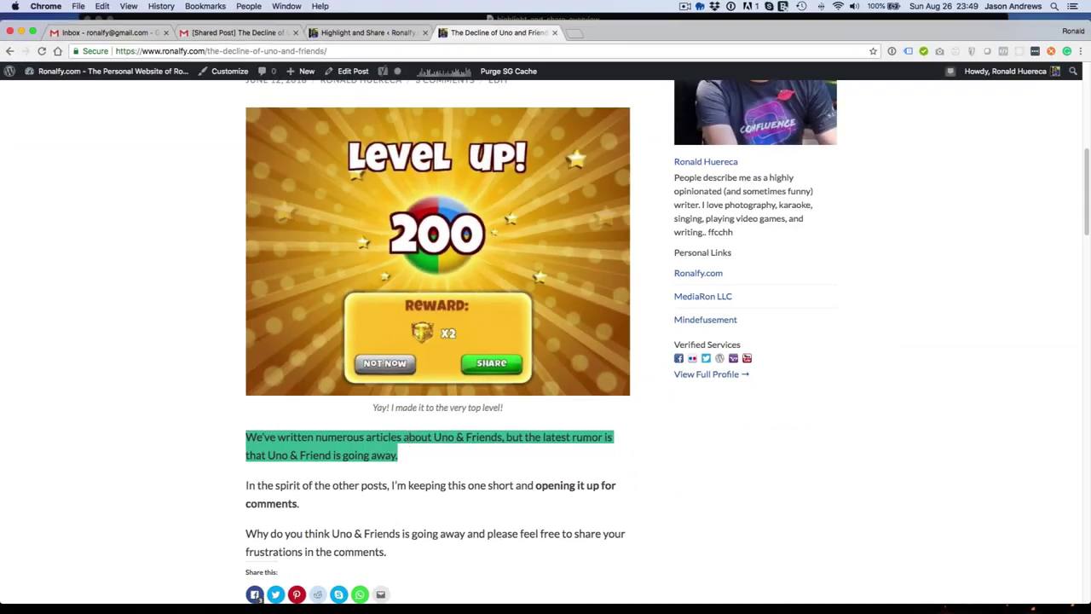
Re-highlight the first paragraph, share it to Facebook, then clear the selection.
click(401, 453)
drag(401, 454, 250, 432)
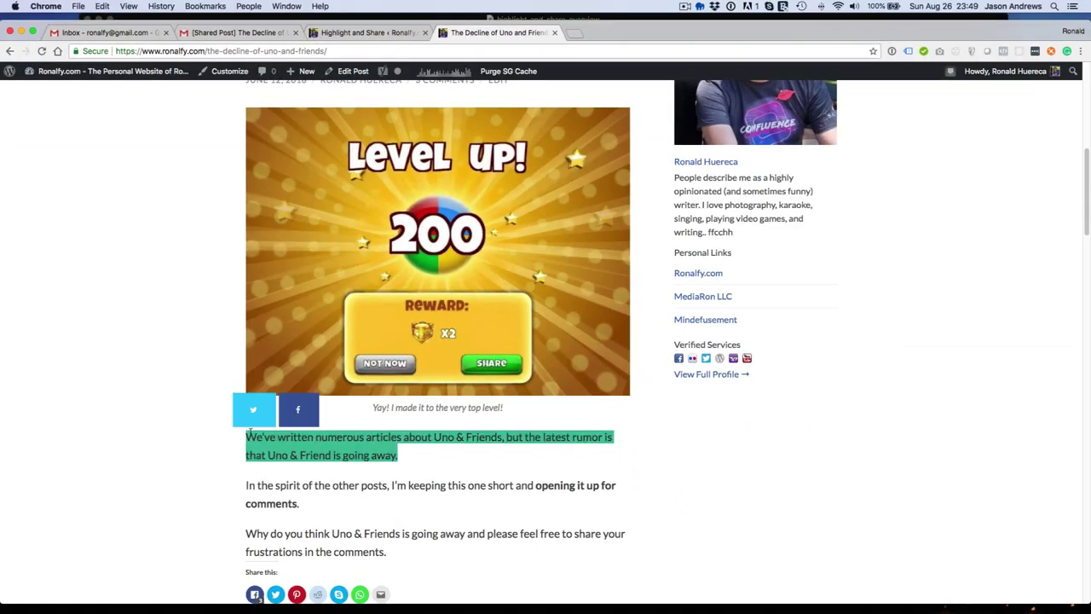
click(313, 421)
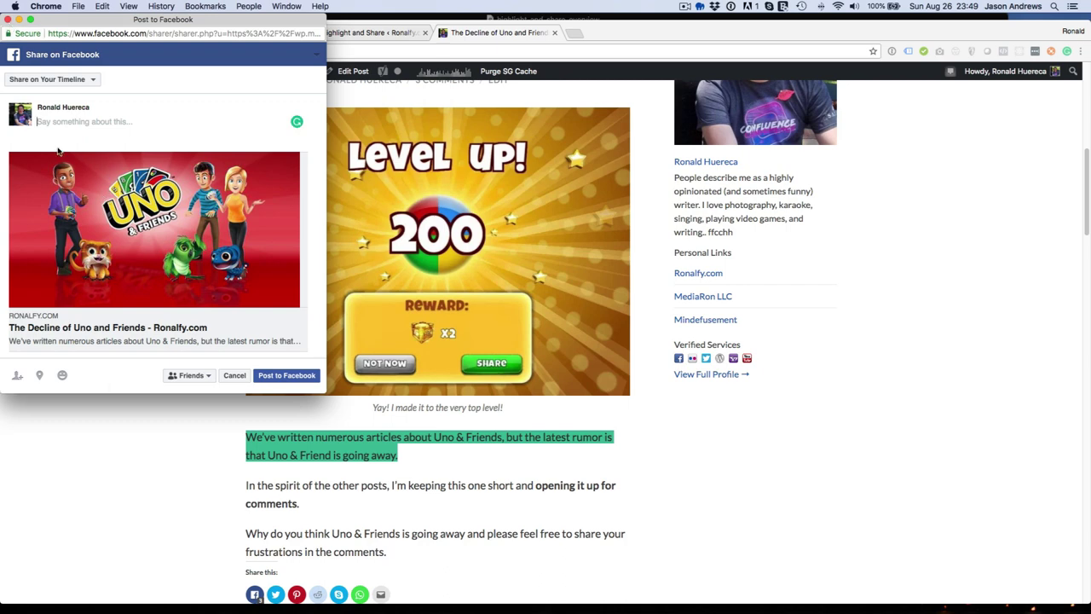
click(7, 19)
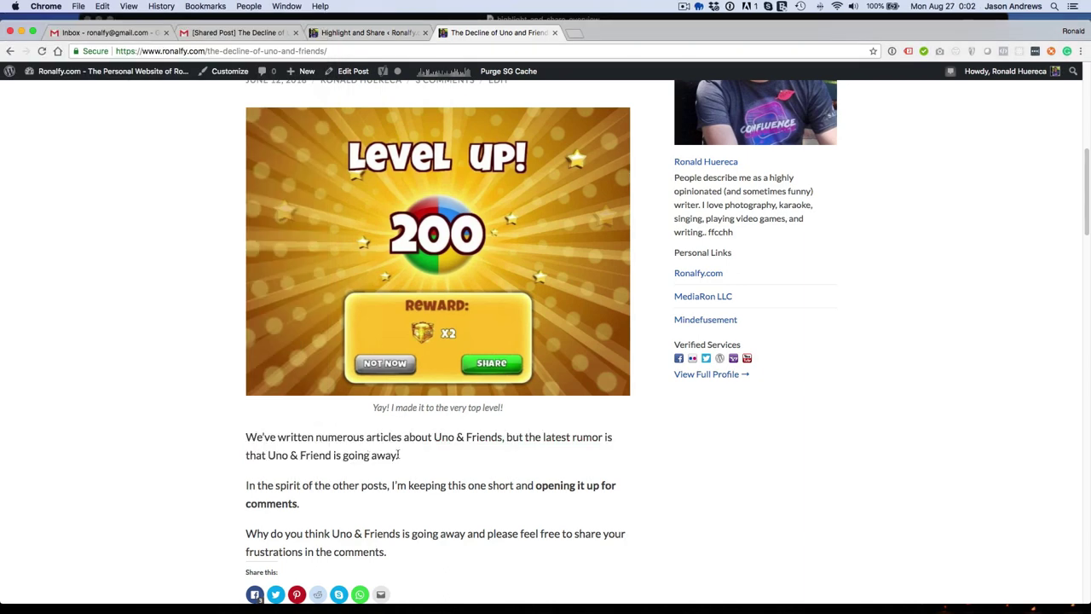
drag(402, 458, 245, 437)
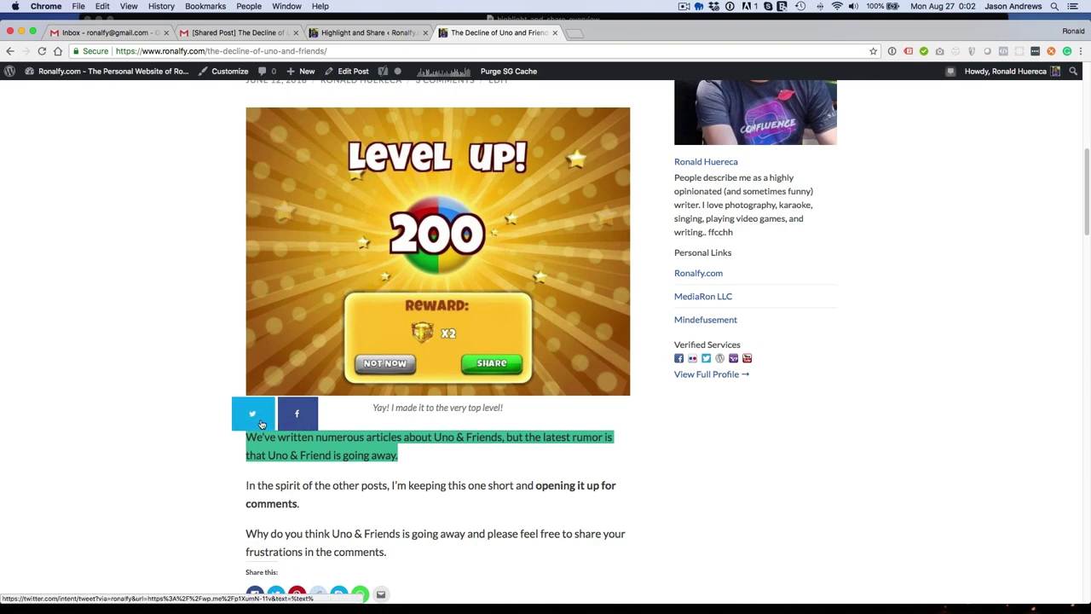
click(321, 449)
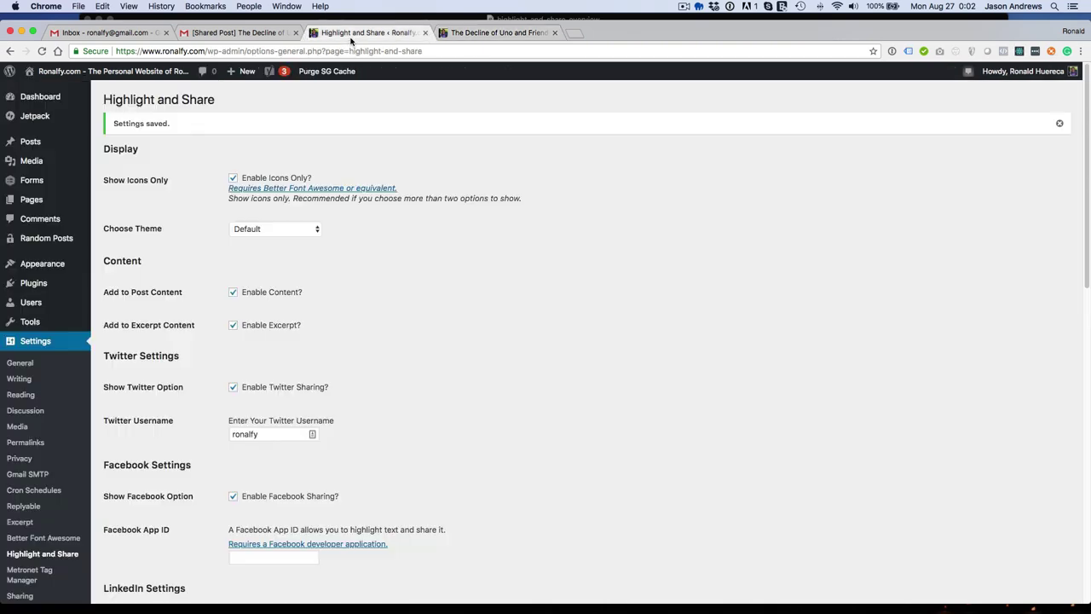
Choose the Black (Icons Only) theme, enable LinkedIn, WhatsApp and Xing sharing, and save.
click(358, 33)
click(264, 229)
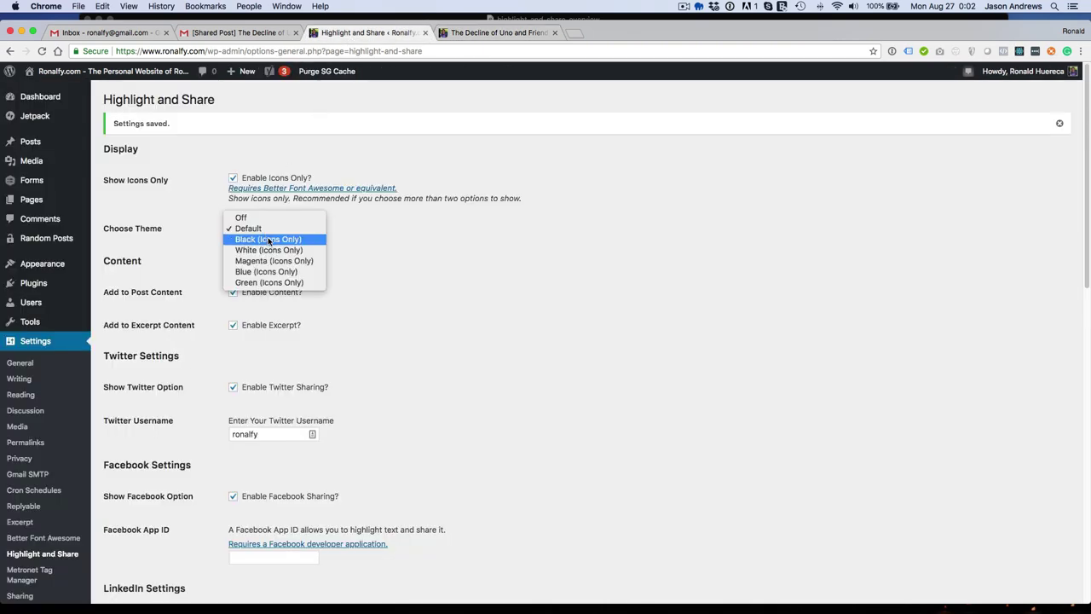
click(268, 240)
scroll(187, 380, down, 8)
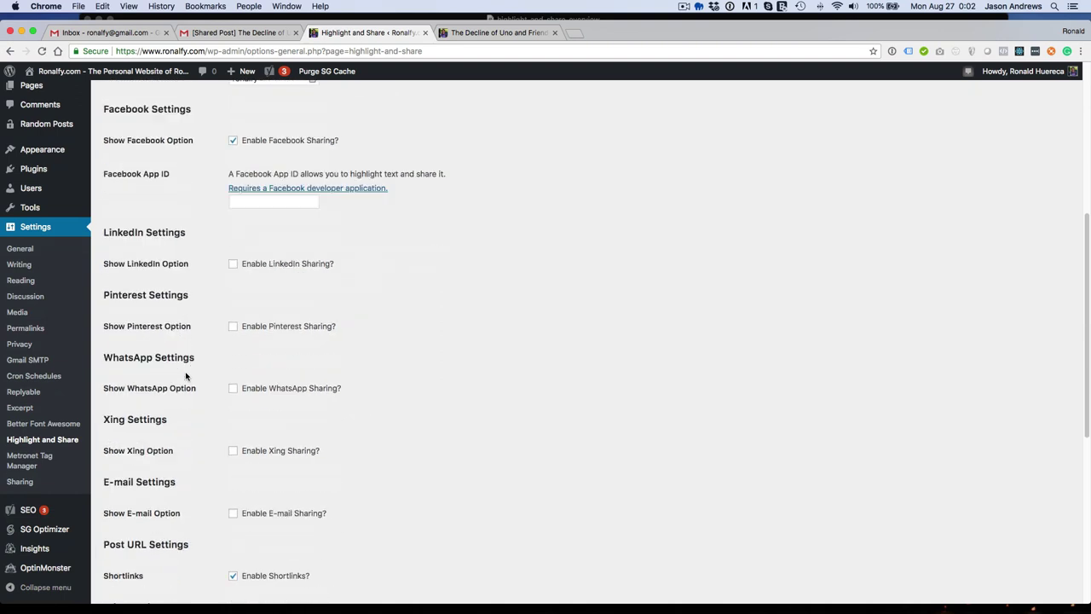
click(287, 265)
click(275, 391)
click(285, 450)
scroll(214, 486, down, 5)
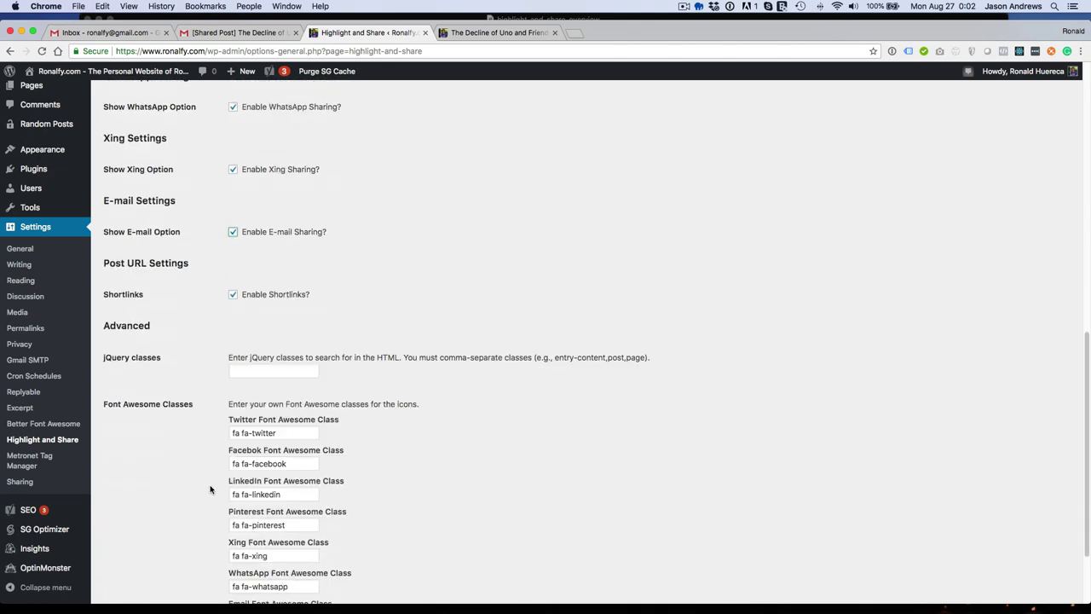
click(148, 546)
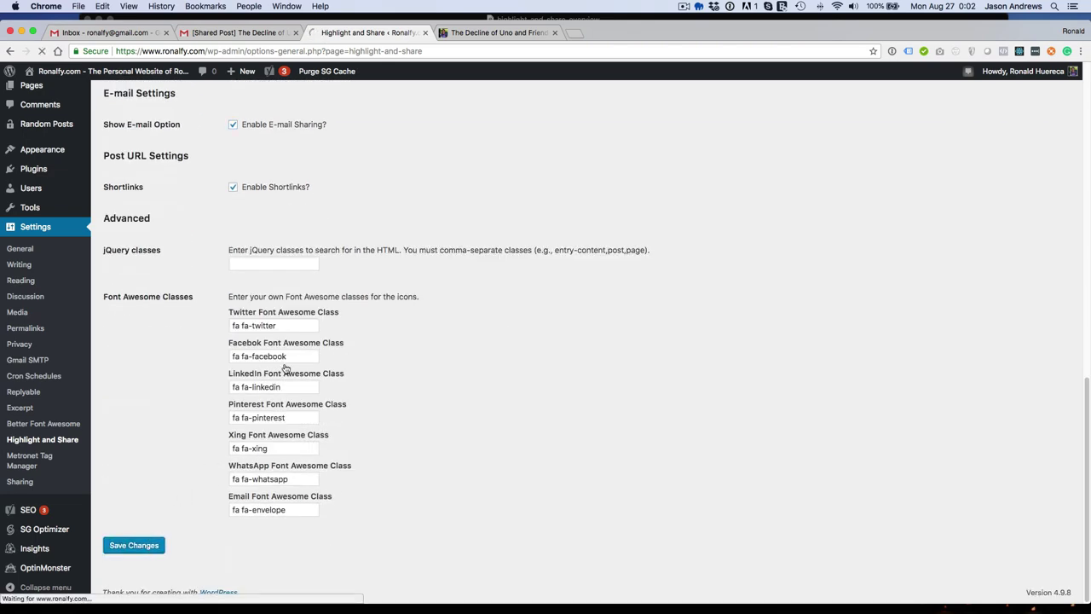
Reload the post and highlight the first paragraph to check the black toolbar.
click(502, 32)
key(super+r)
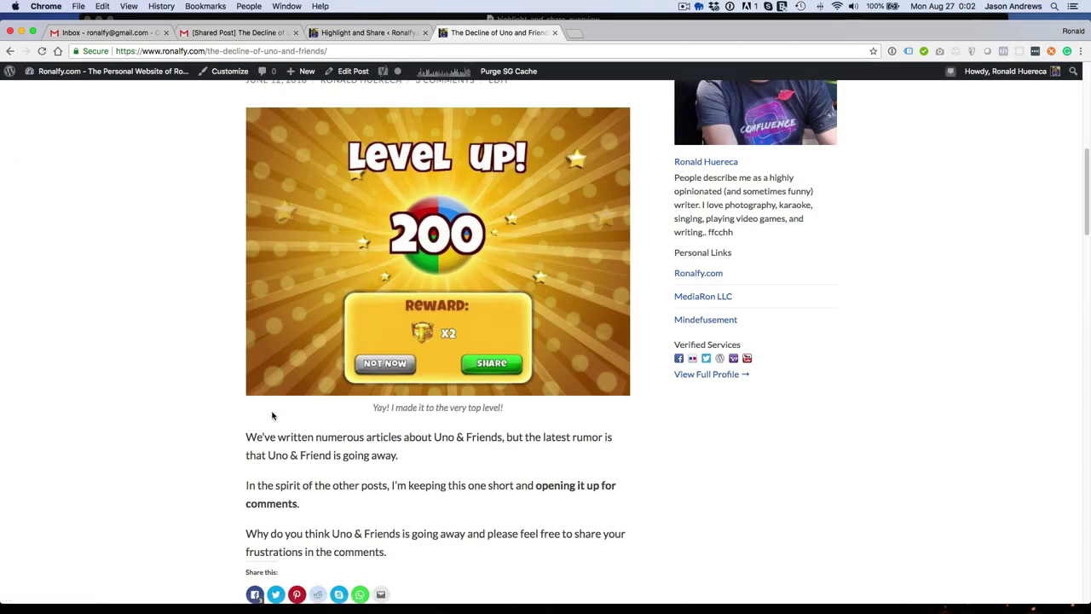
drag(246, 437, 401, 452)
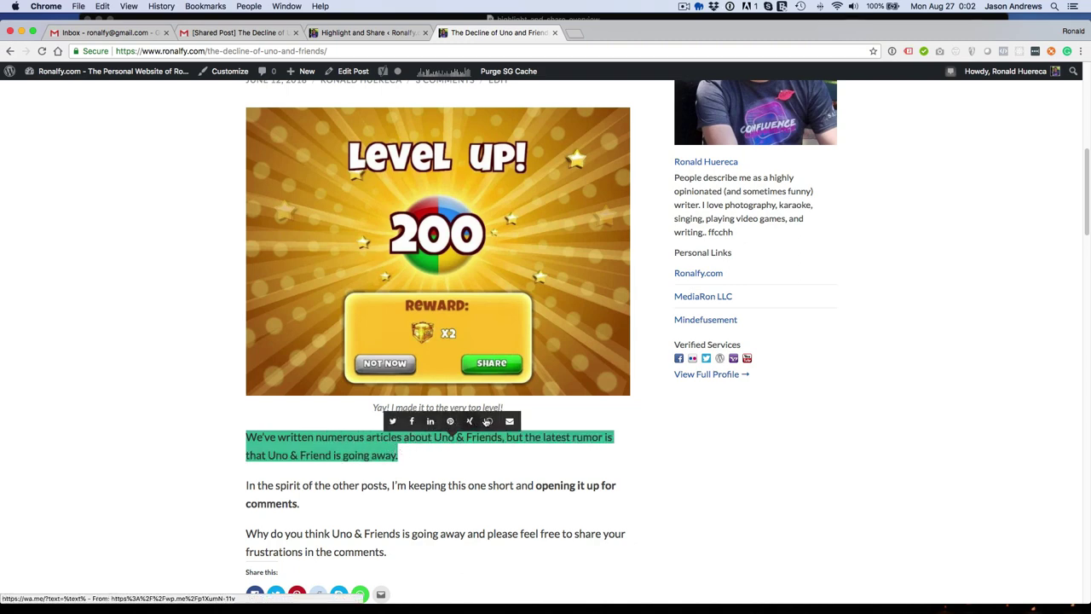
click(358, 436)
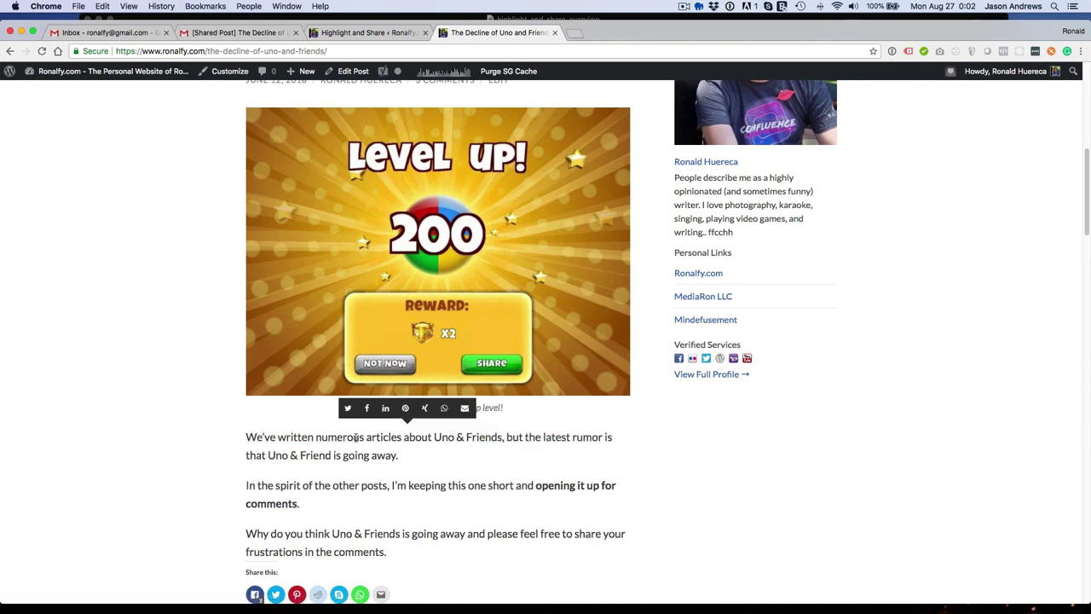
Switch the share theme to Blue (Icons Only) and save the settings.
click(348, 36)
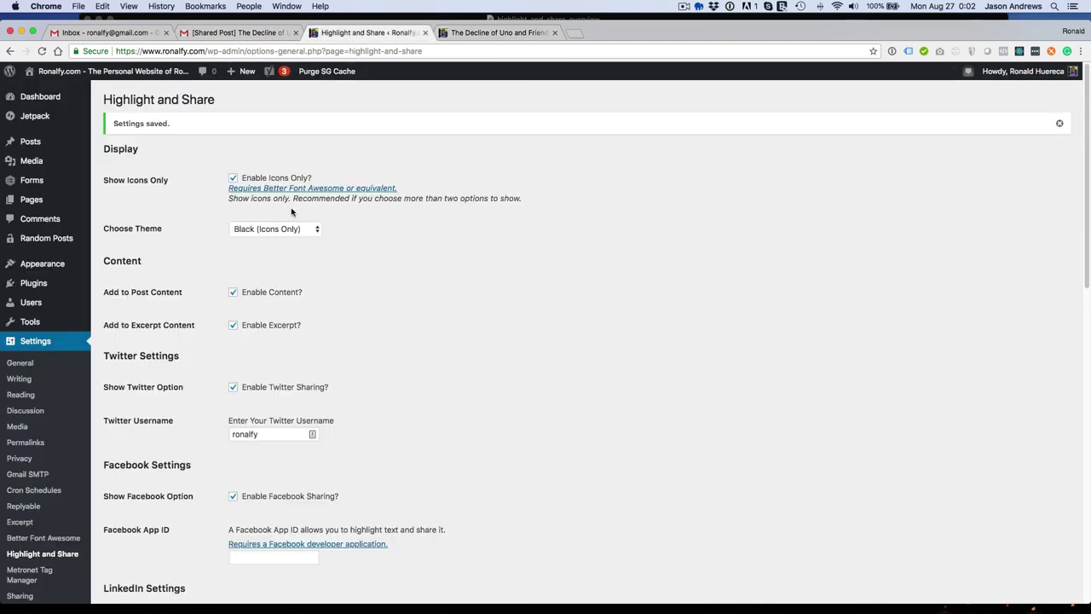
click(275, 228)
key(Escape)
scroll(184, 316, down, 10)
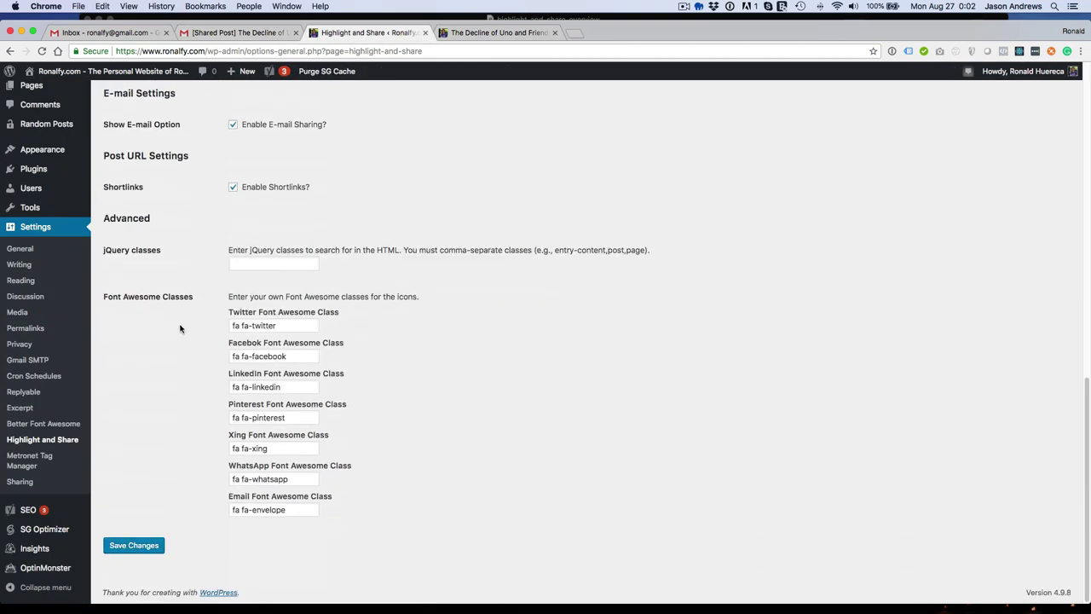
click(151, 545)
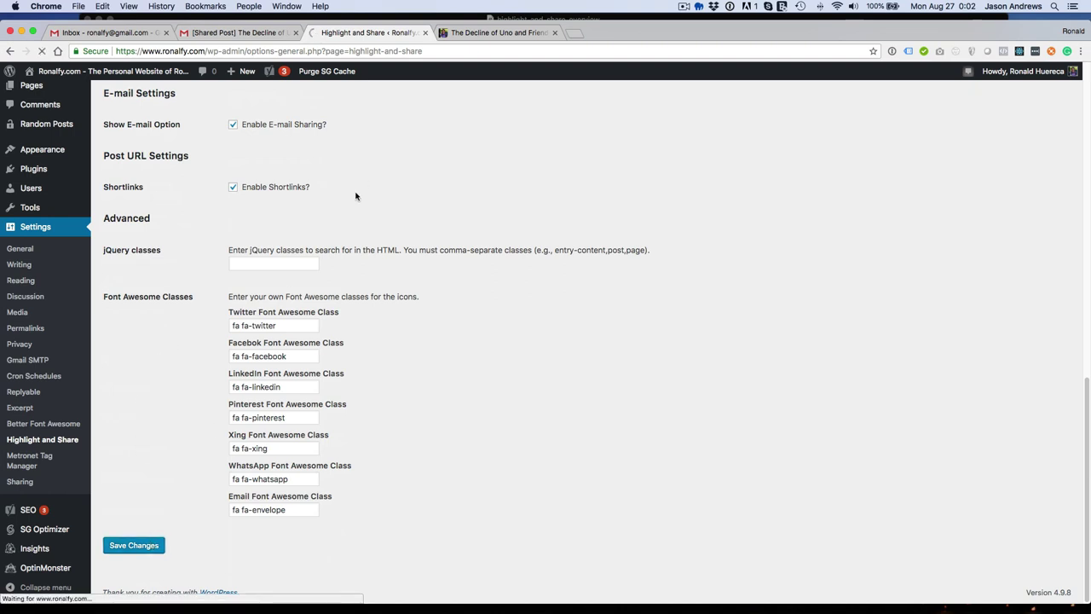
Highlight the post's first paragraph to see the blue icon bar, then dismiss it.
click(479, 36)
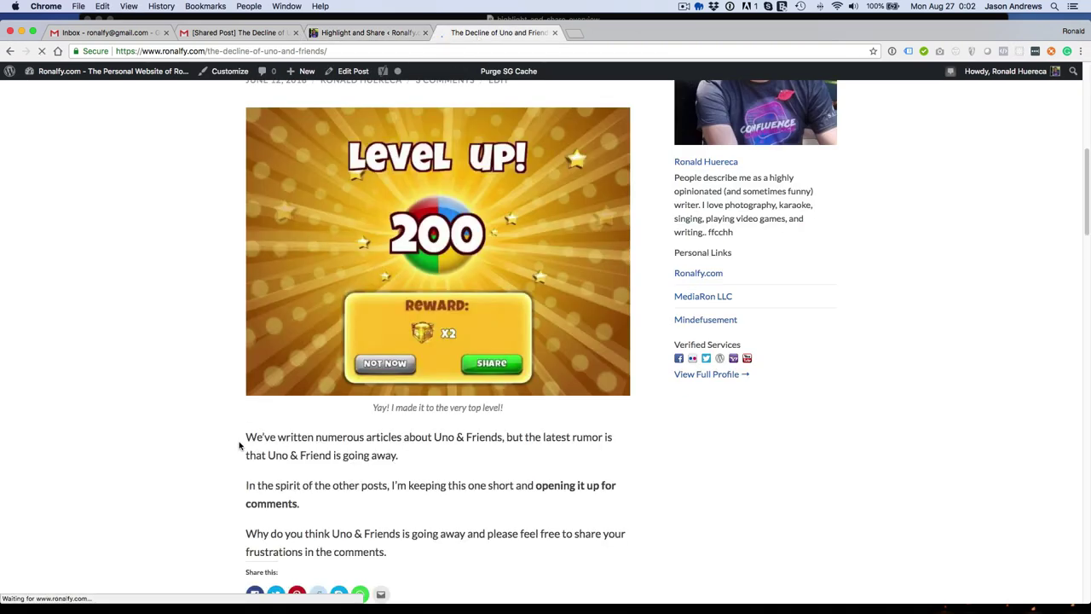
drag(246, 434, 401, 455)
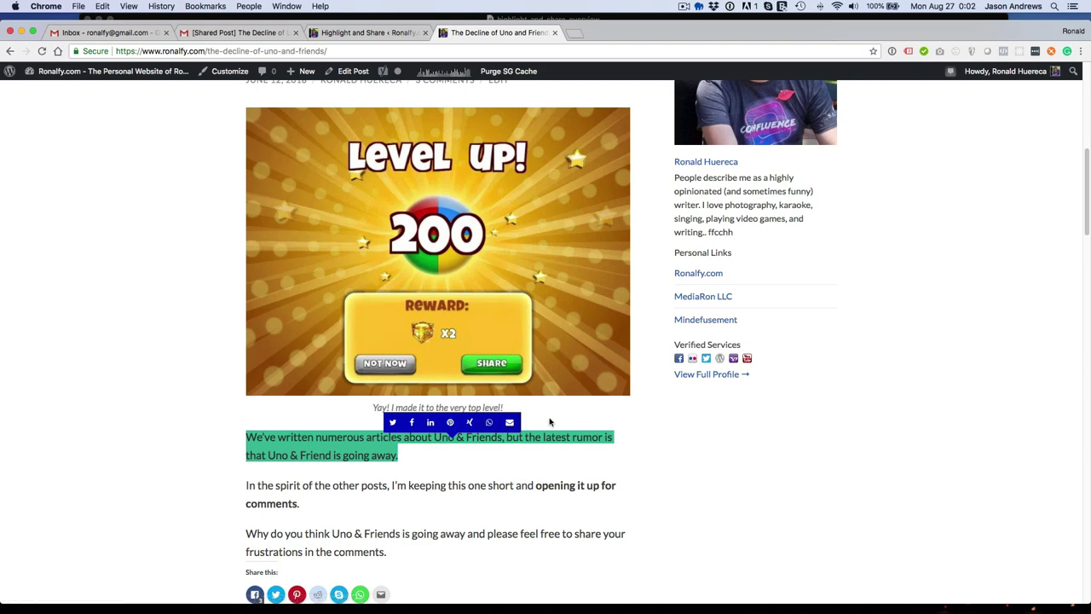
click(545, 419)
click(572, 429)
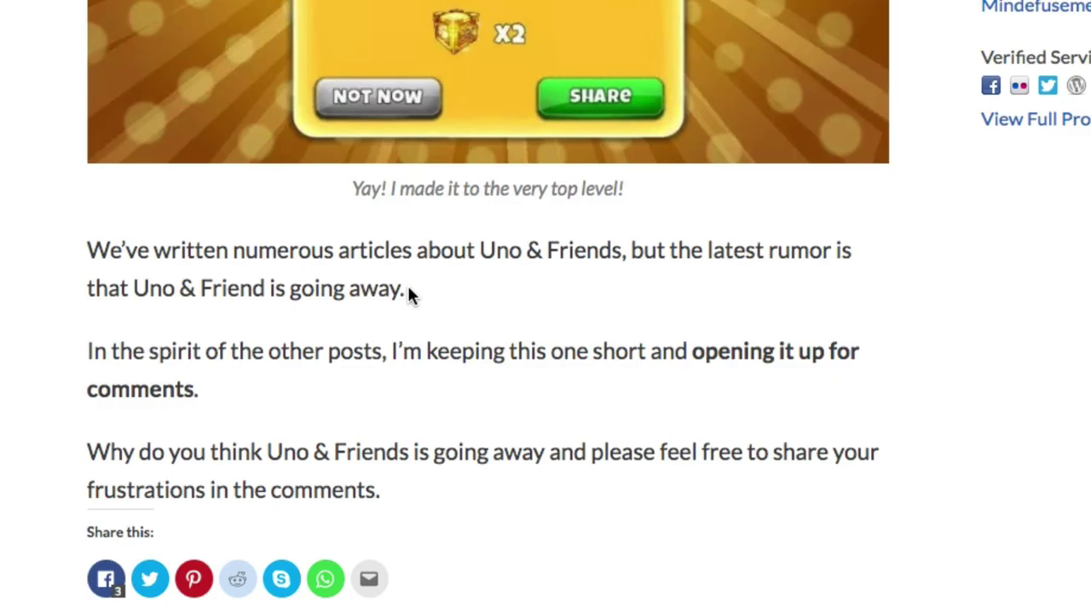
E-mail the highlighted paragraph, entering the recipient's e-mail address and sending it.
drag(406, 289, 90, 247)
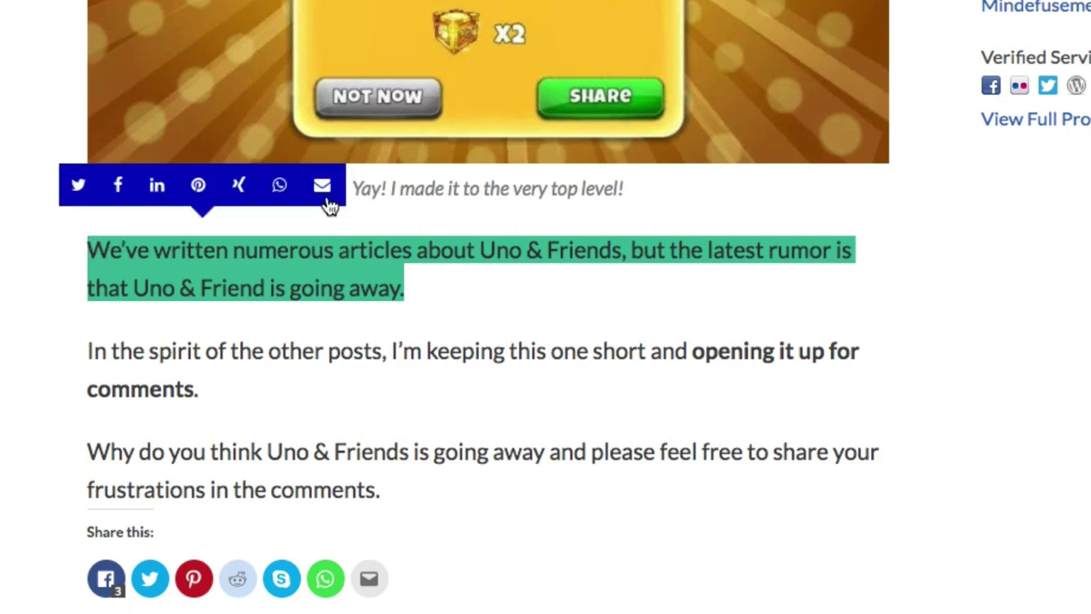
click(323, 189)
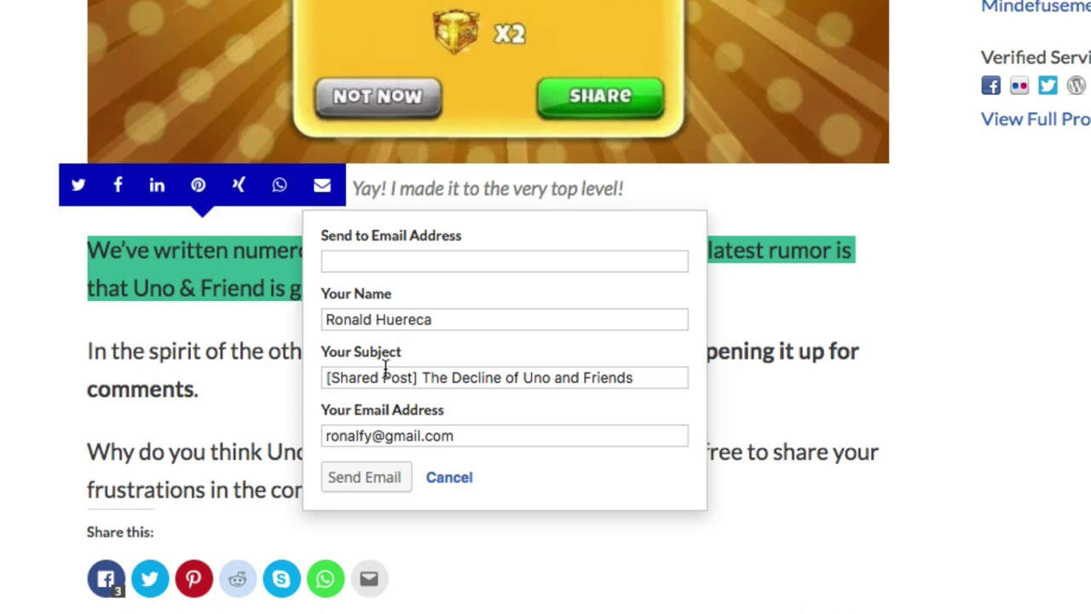
click(397, 259)
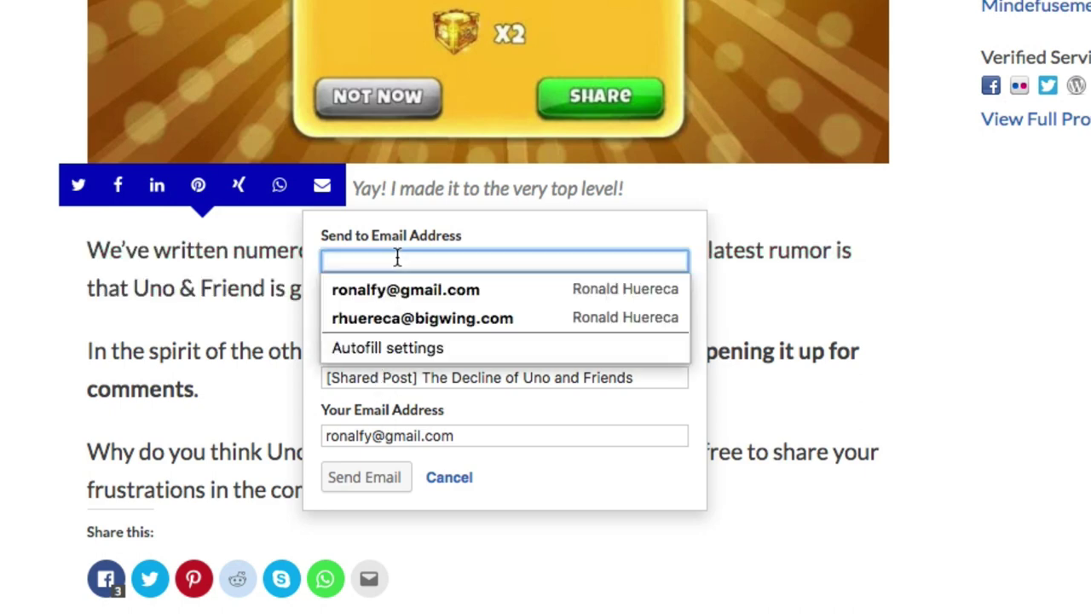
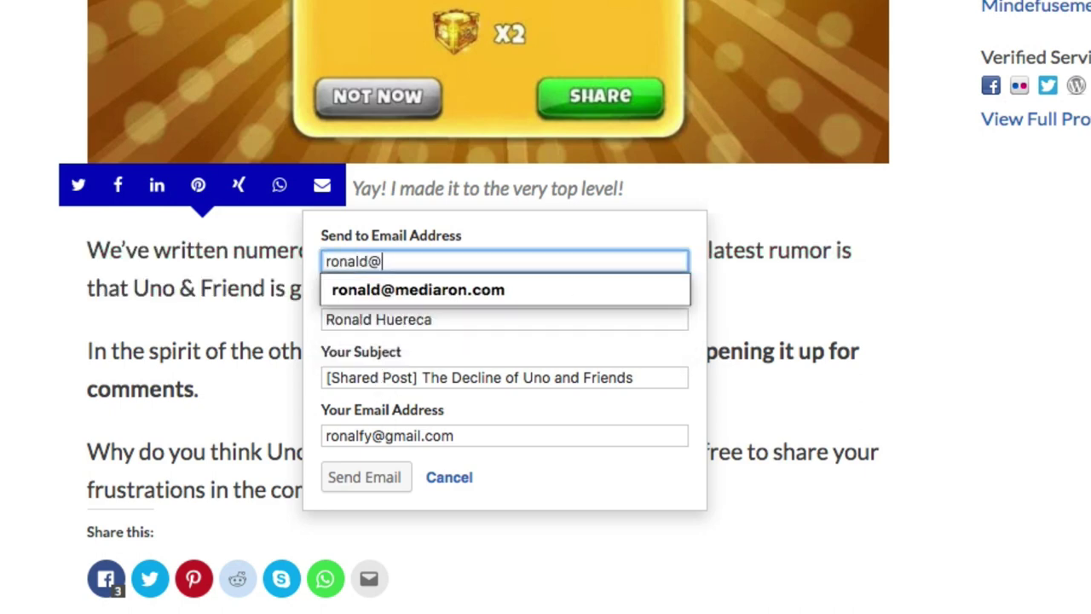
key(Tab)
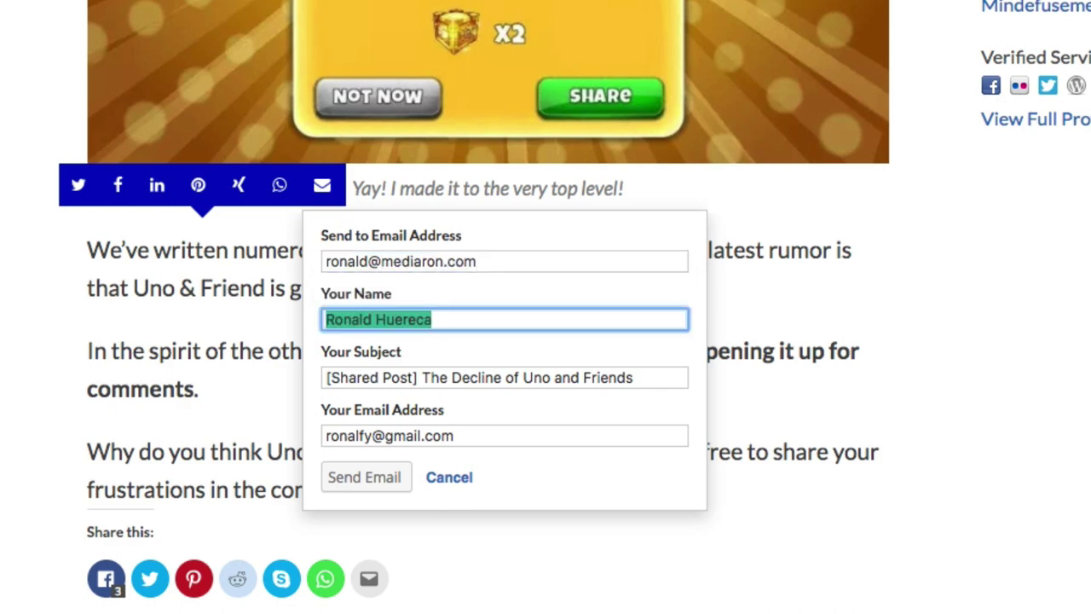
click(337, 474)
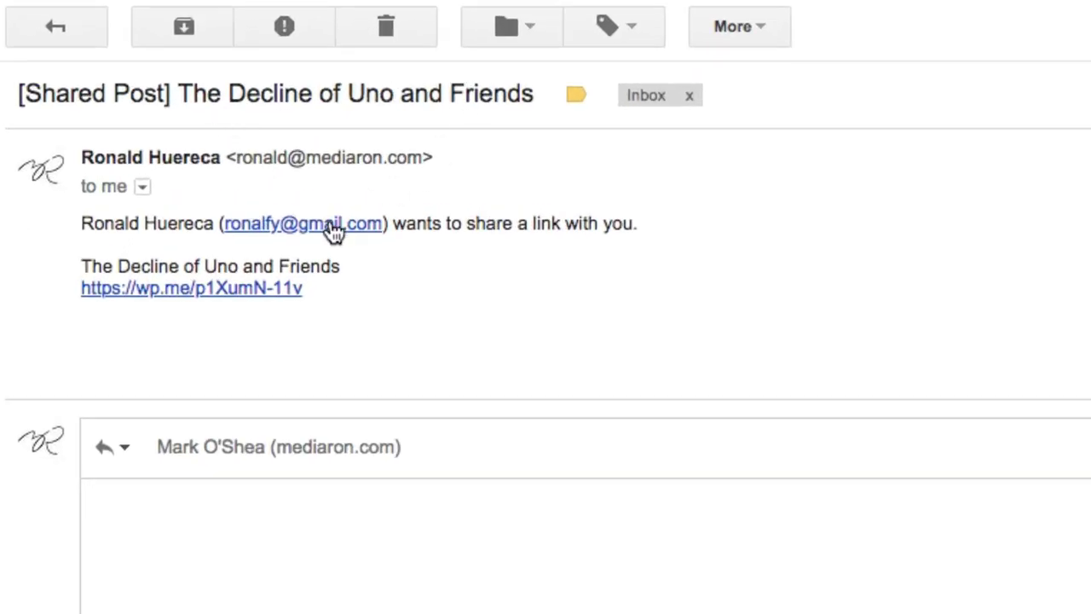
Select and inspect the sharing sentence in the received [Shared Post] e-mail.
double_click(410, 223)
triple_click(410, 223)
click(414, 225)
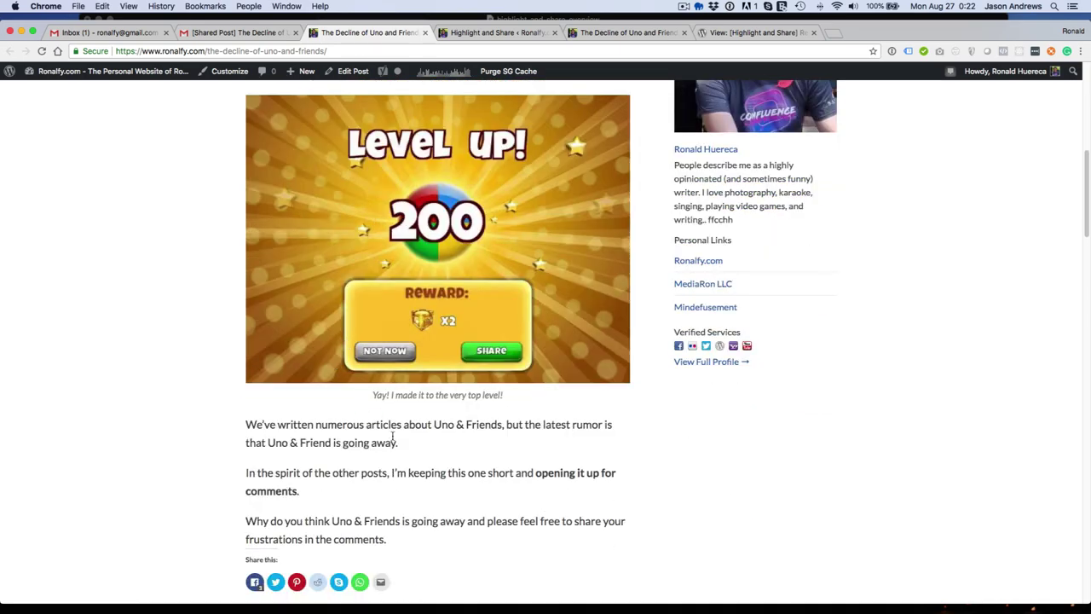
Select the post's first paragraph to bring up the blue share bar with Twitter, Facebook and e-mail icons.
drag(398, 444, 246, 422)
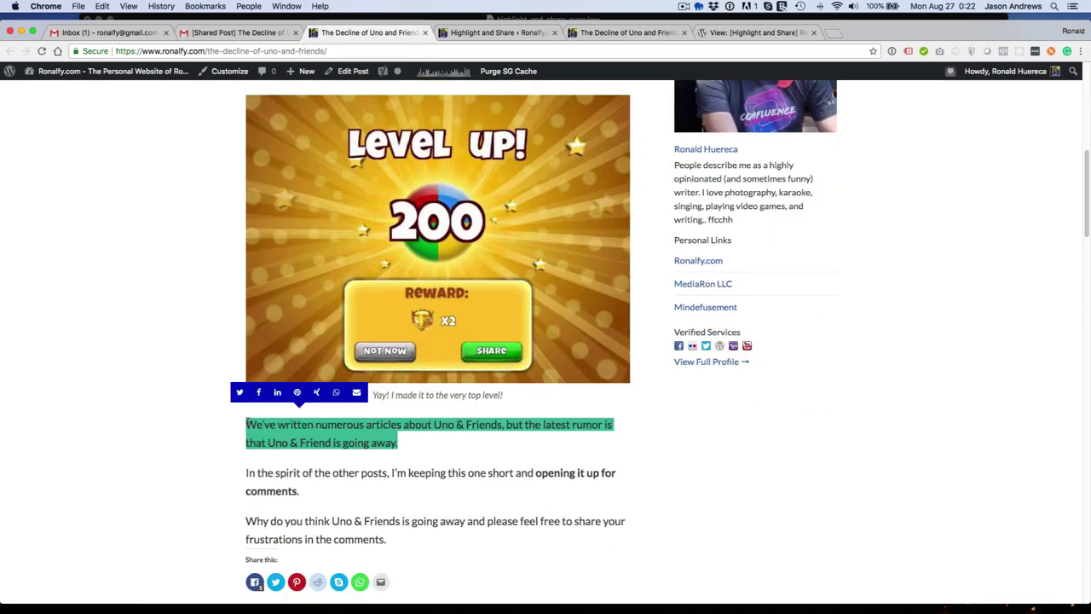